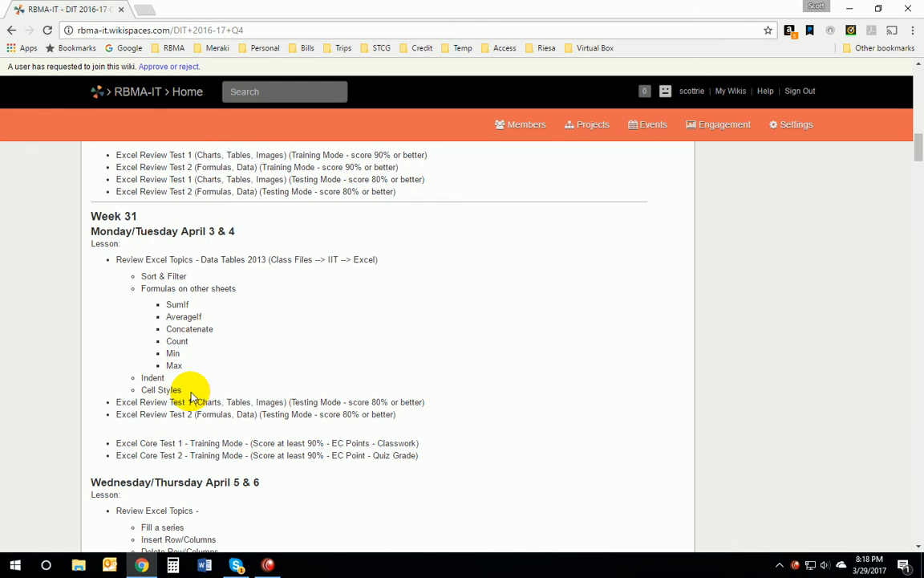
Open the Data Tables 2013 workbook from the desktop's ClassFiles folder, under IIT, Excel Data Files
key("super+d")
left_click(410, 243)
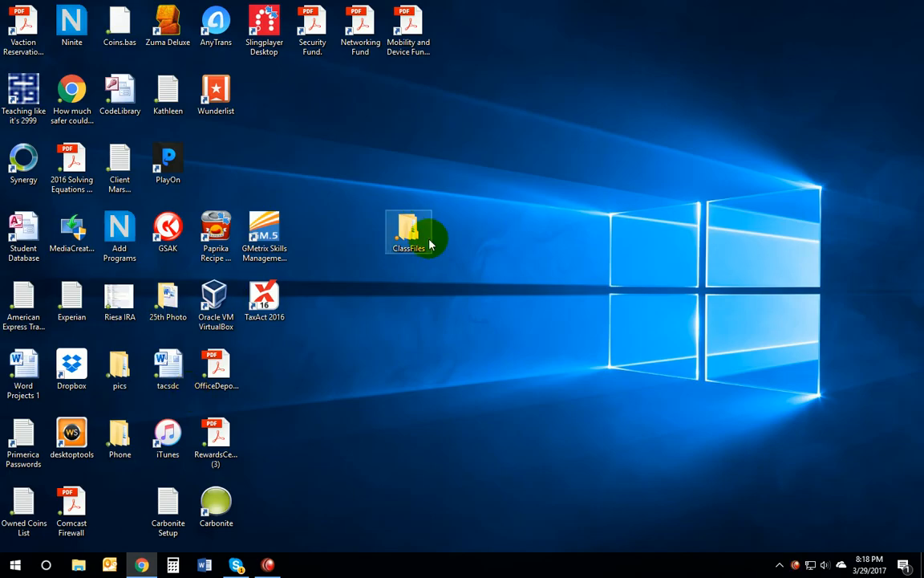
mouse_move(414, 235)
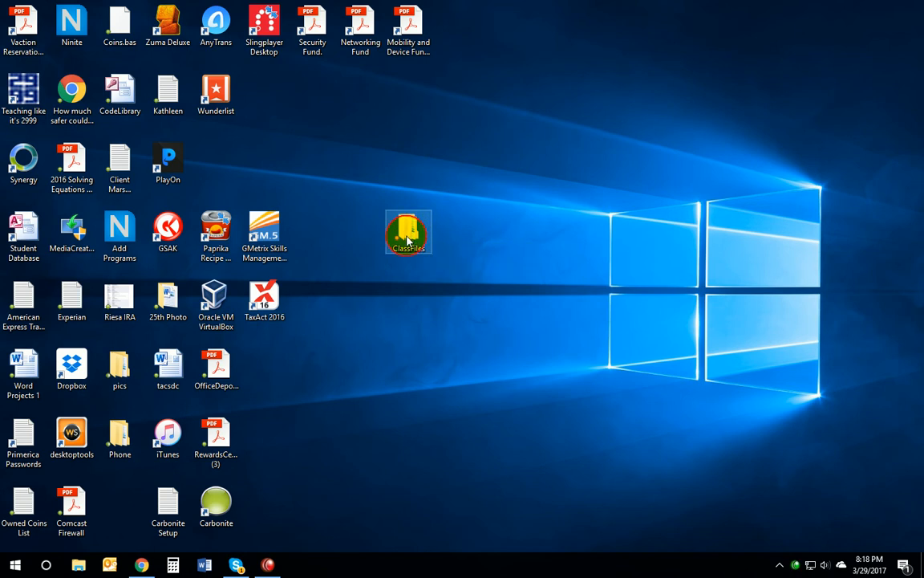
double_click(407, 233)
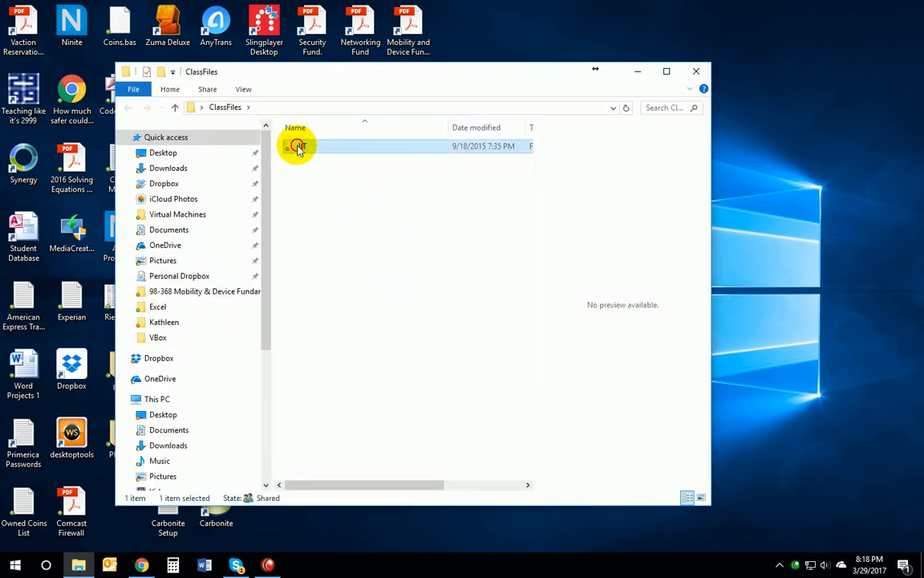
double_click(302, 147)
double_click(302, 149)
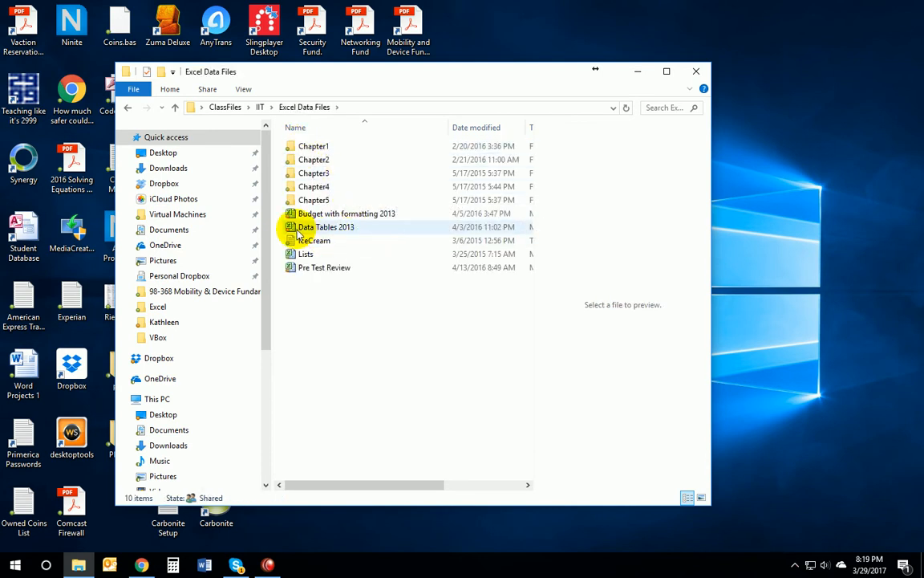
left_click(319, 228)
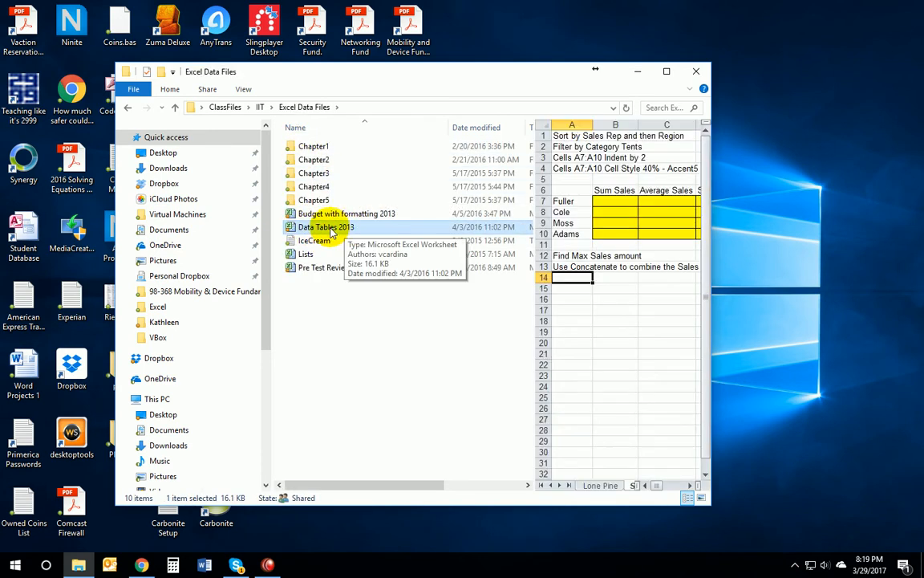
double_click(327, 228)
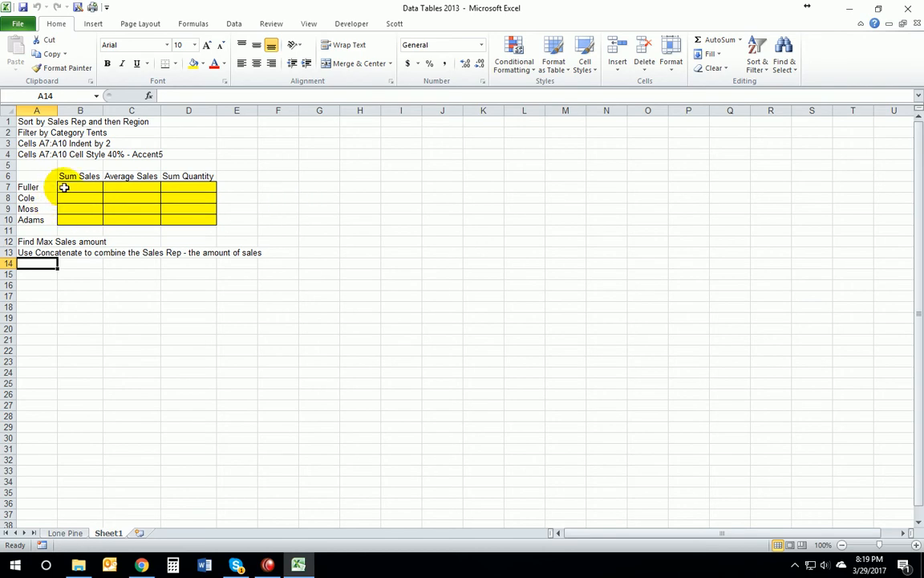
Review the task instructions on Sheet1 and the Region and Sales Rep columns on the Lone Pine sheet
left_click(23, 122)
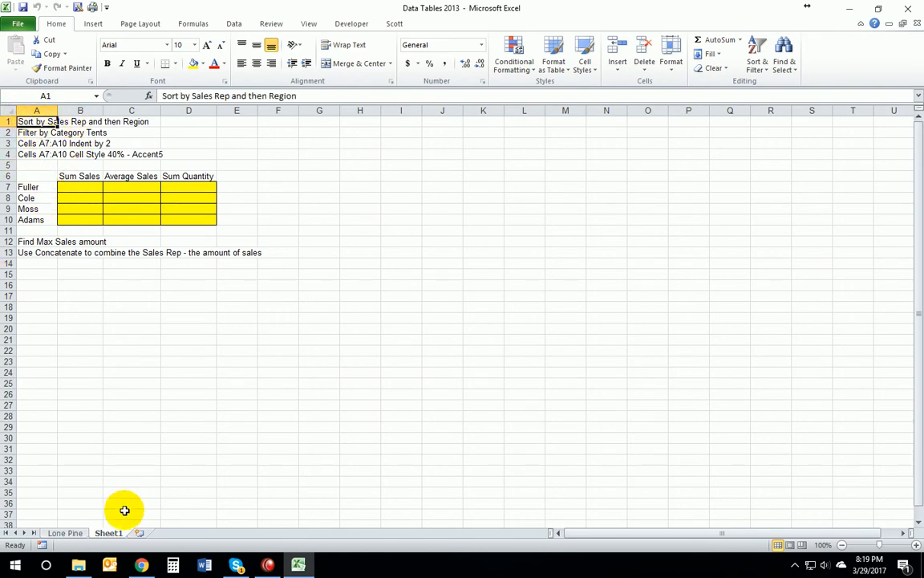
left_click(61, 533)
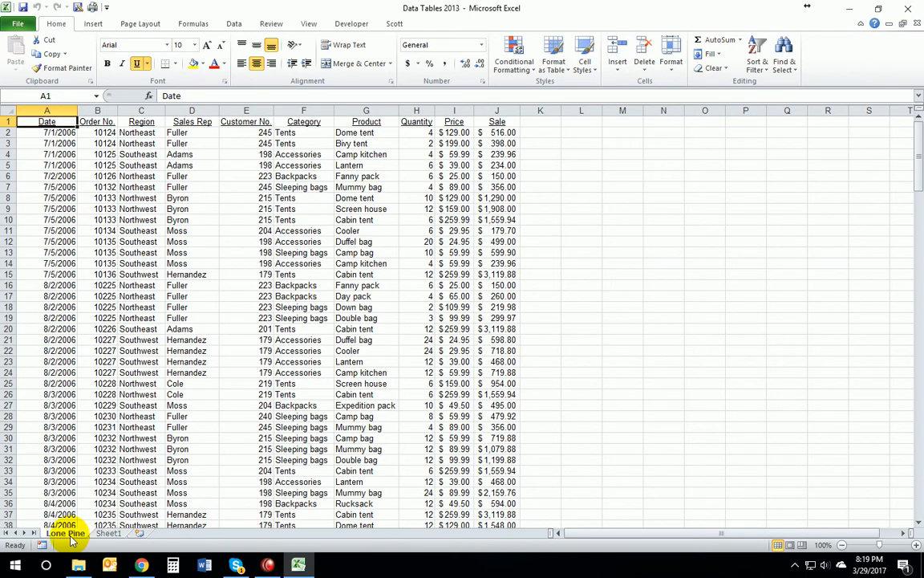
left_click(109, 533)
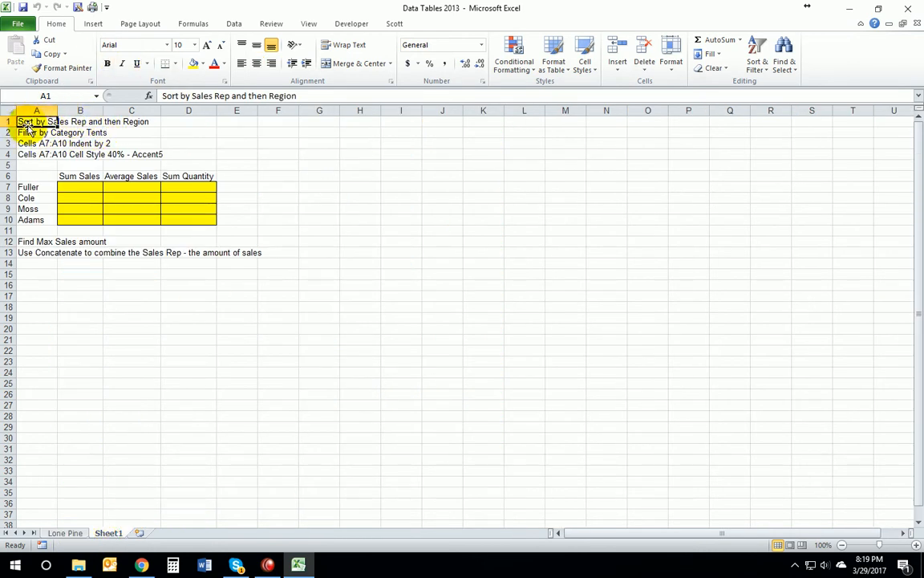
left_click(63, 133)
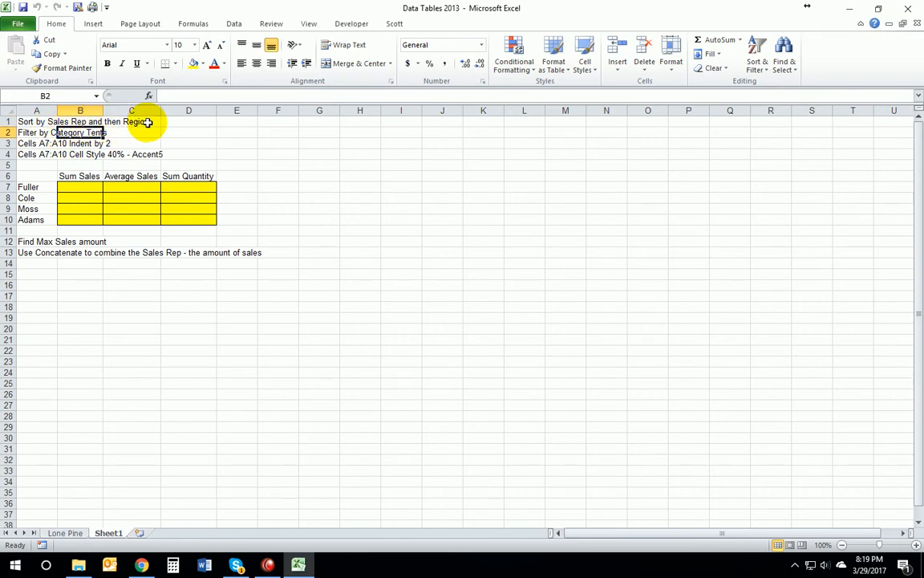
left_click(69, 533)
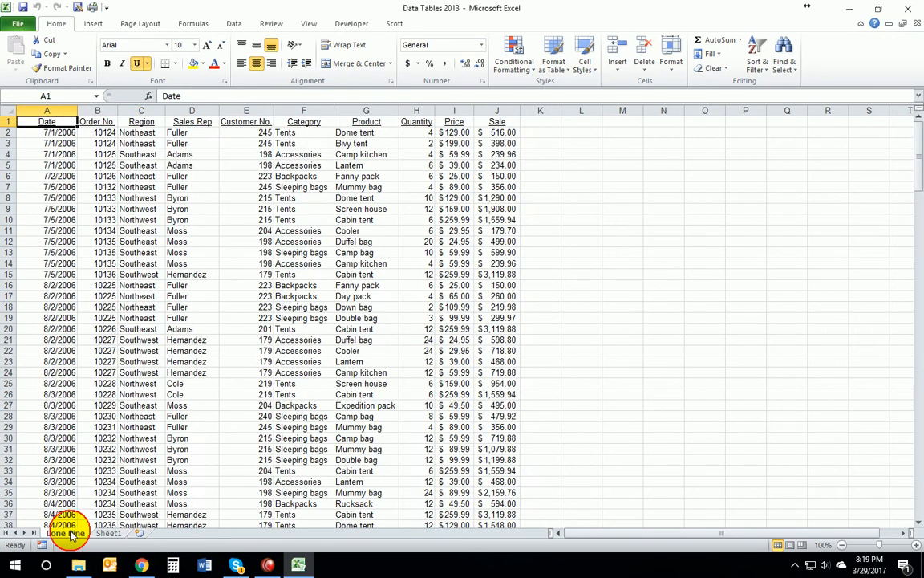
left_click(138, 351)
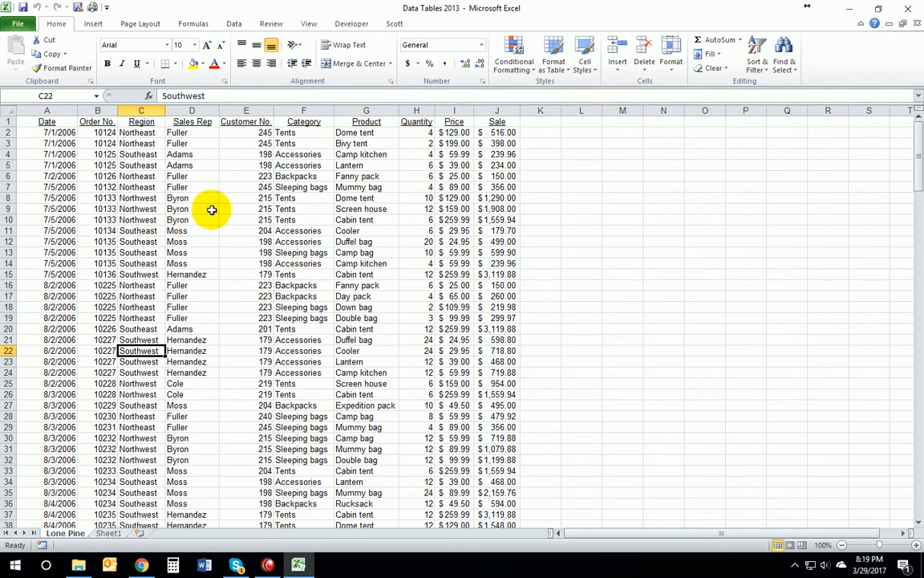
left_click(107, 533)
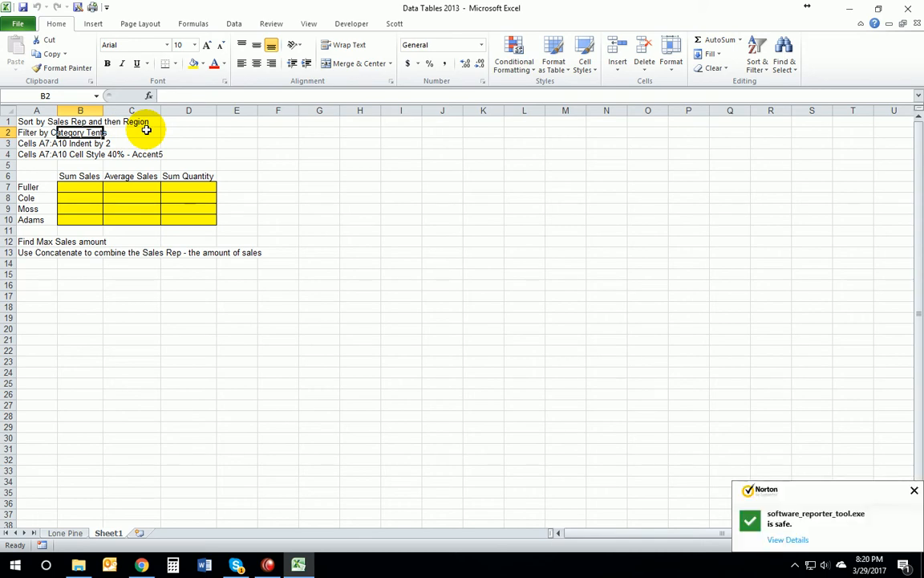
left_click(914, 491)
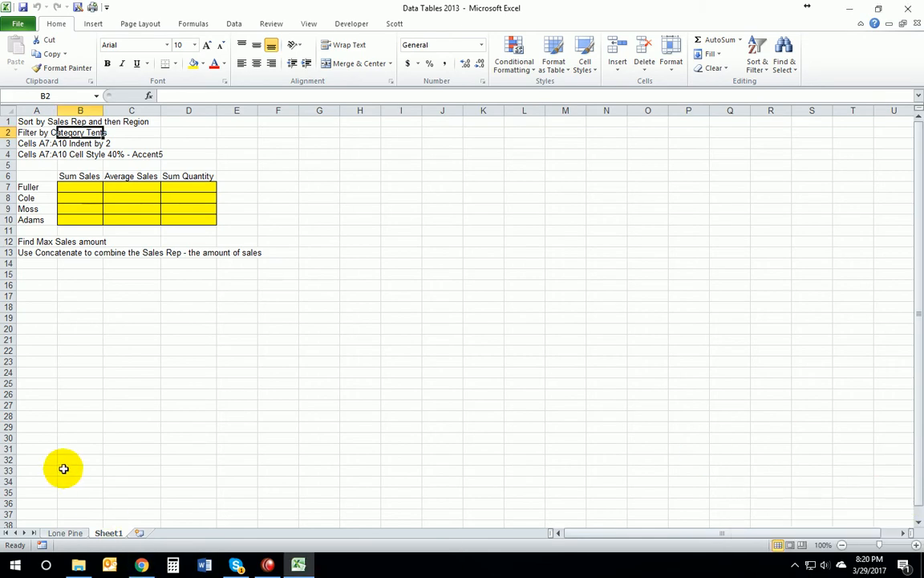
Sort the Lone Pine data by Sales Rep and then by Region, both A to Z
left_click(67, 532)
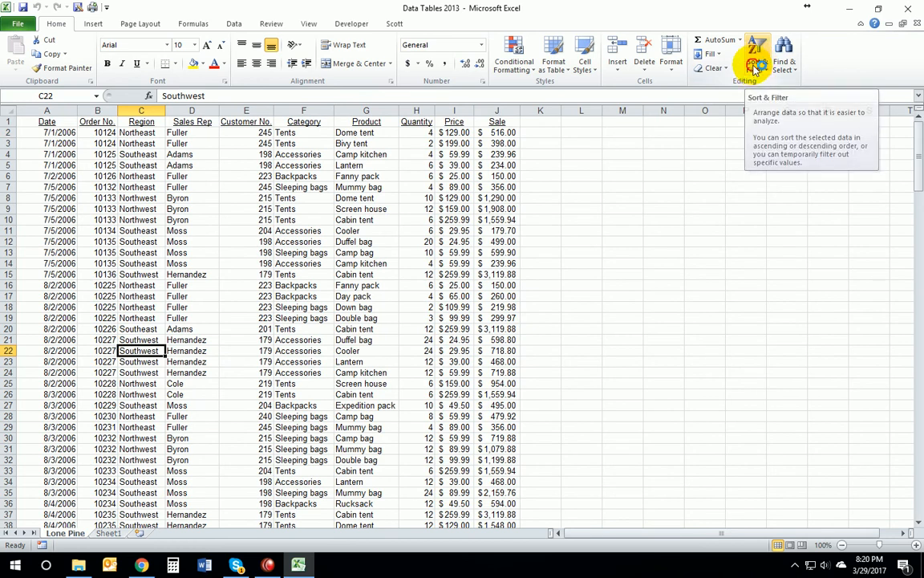
left_click(757, 69)
left_click(774, 116)
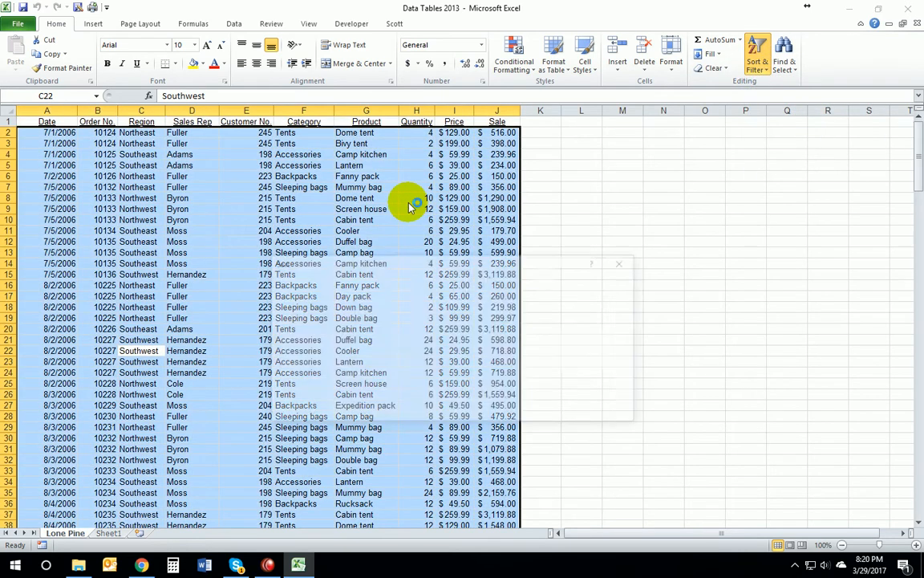
left_click(381, 317)
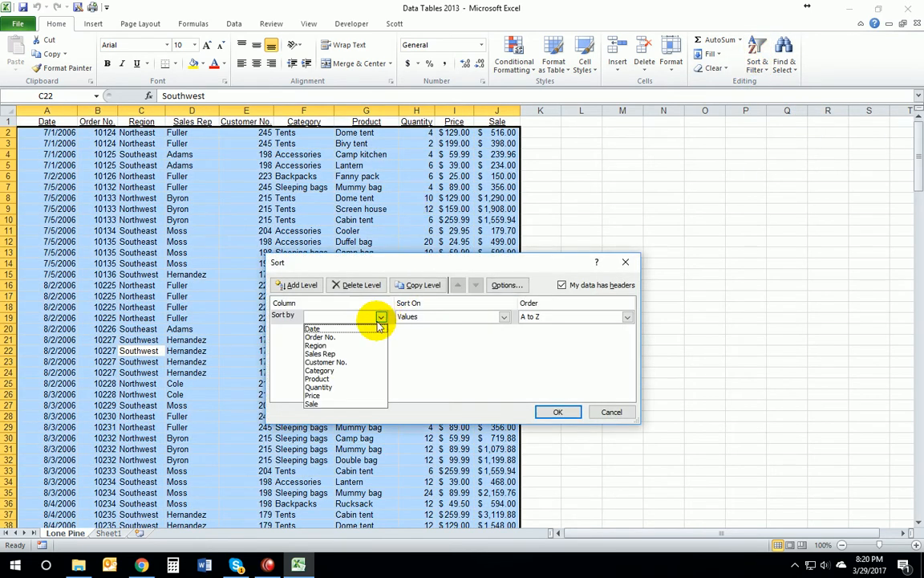
left_click(358, 354)
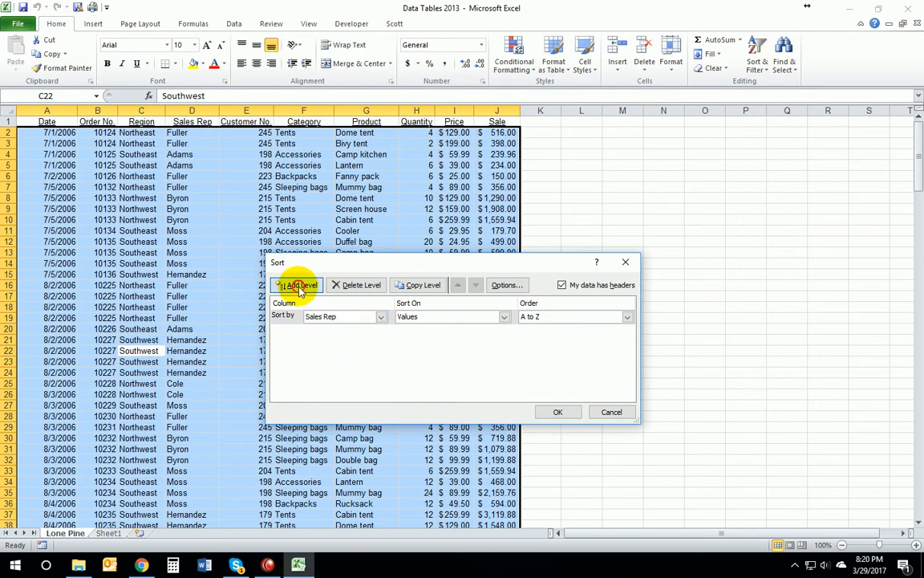
left_click(299, 285)
left_click(382, 331)
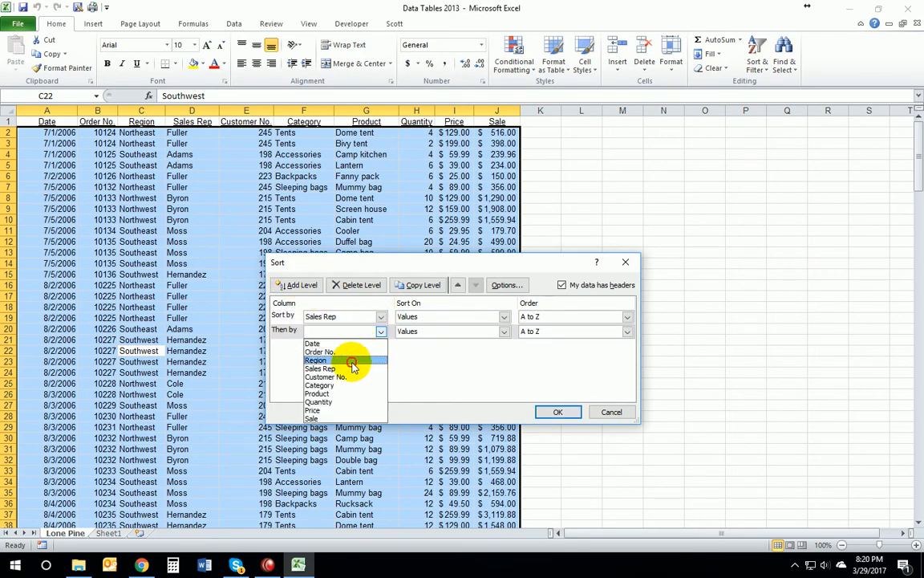
left_click(351, 360)
left_click(555, 411)
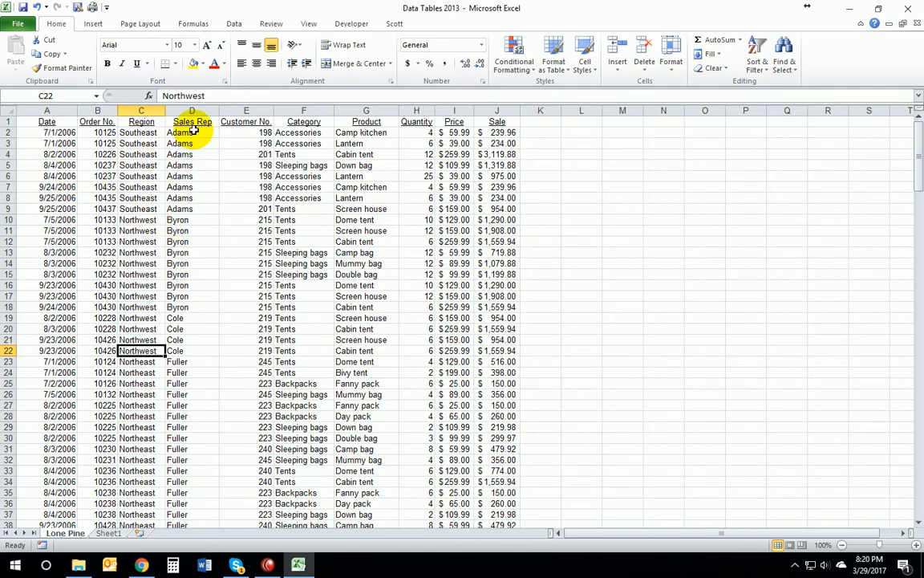
Examine the order of the Sales Rep and Region columns throughout the Lone Pine data
left_click_drag(181, 133, 183, 210)
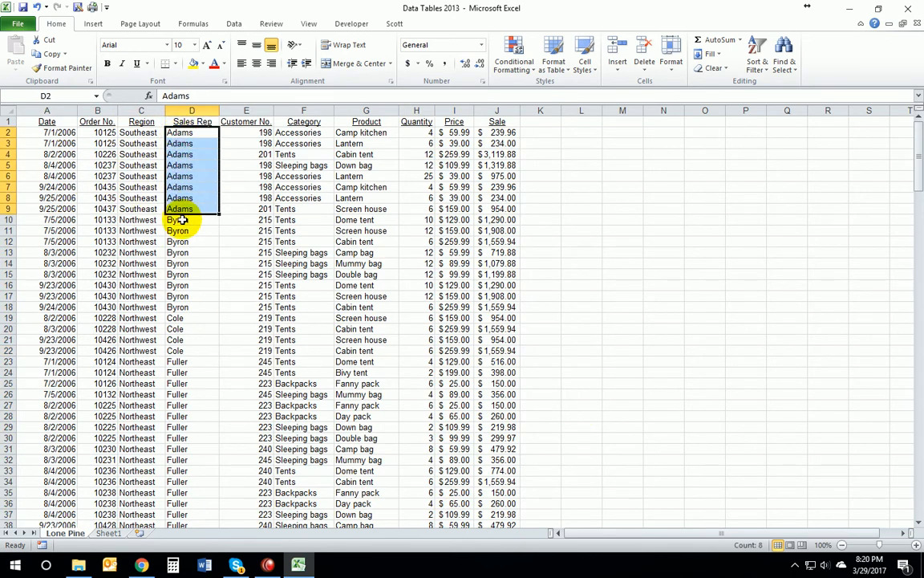
scroll(184, 265, "down", 5)
scroll(185, 320, "up", 5)
scroll(188, 336, "down", 1)
scroll(213, 329, "up", 1)
left_click(137, 185)
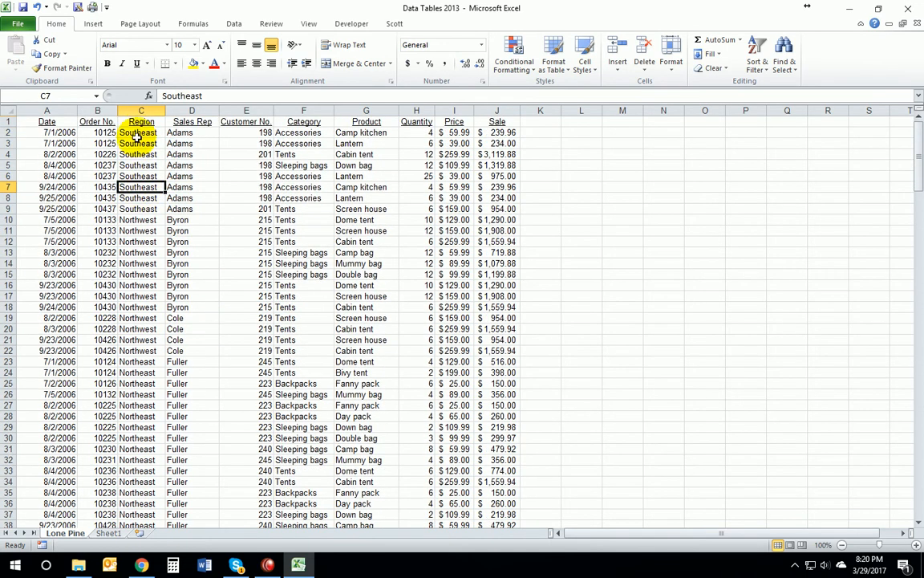
scroll(148, 365, "down", 2)
scroll(148, 365, "down", 14)
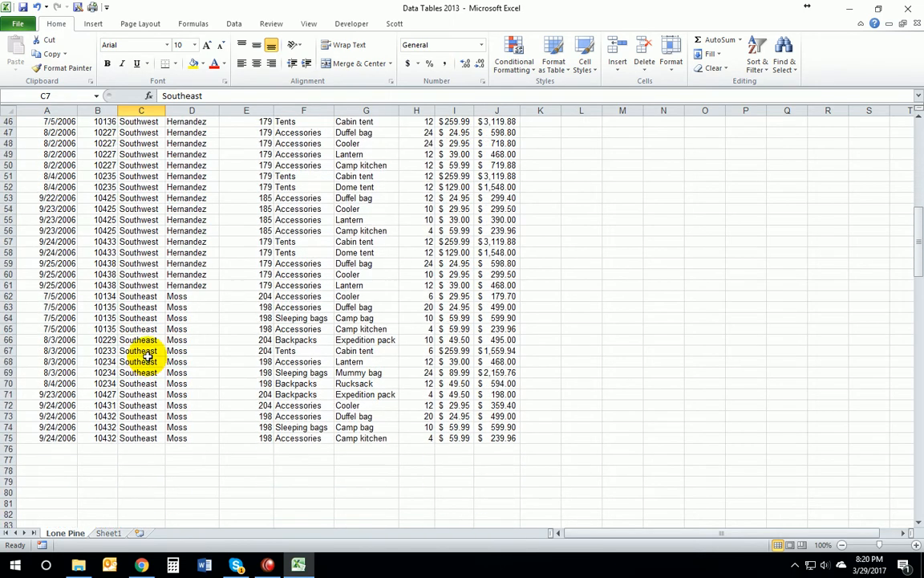
scroll(148, 357, "up", 16)
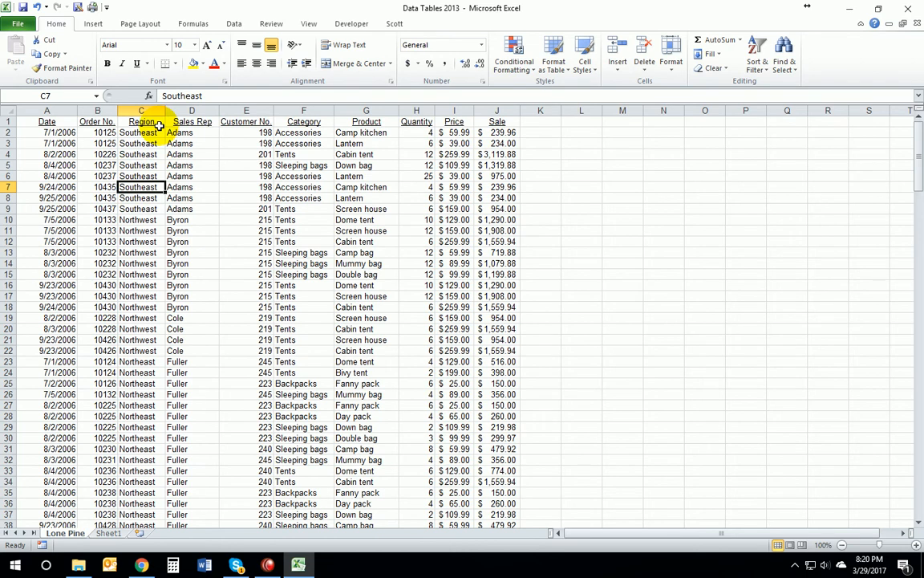
Check the filter instruction on Sheet1 and filter the Lone Pine data to show only the Tents category
left_click(110, 533)
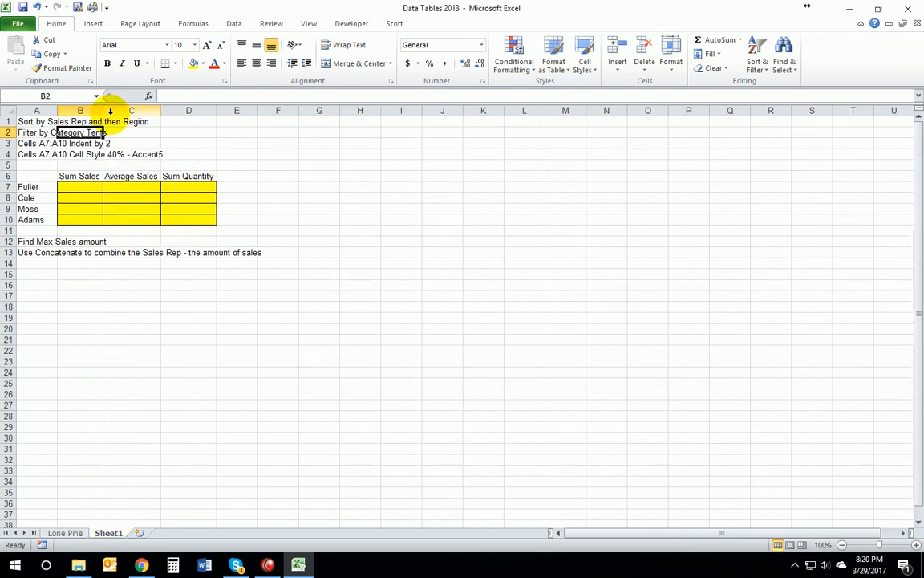
left_click(31, 132)
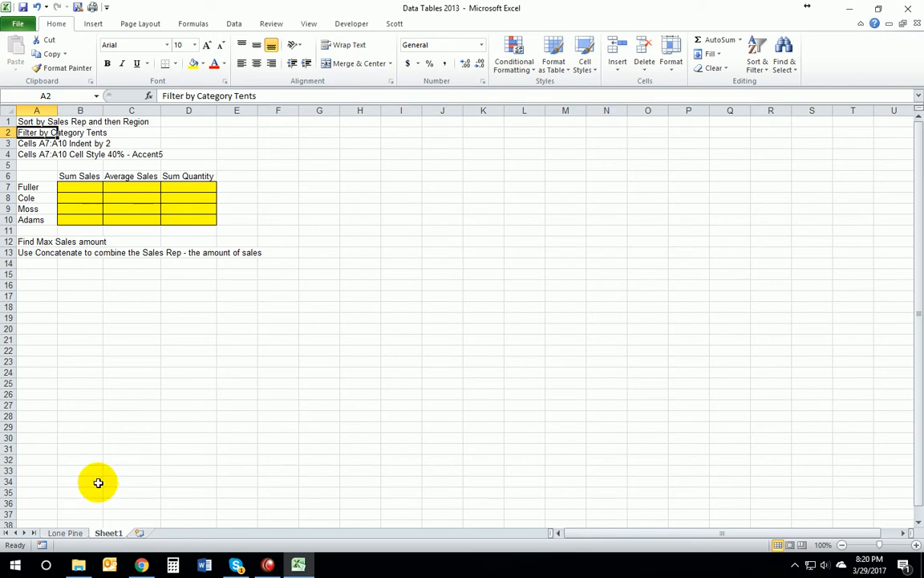
left_click(63, 533)
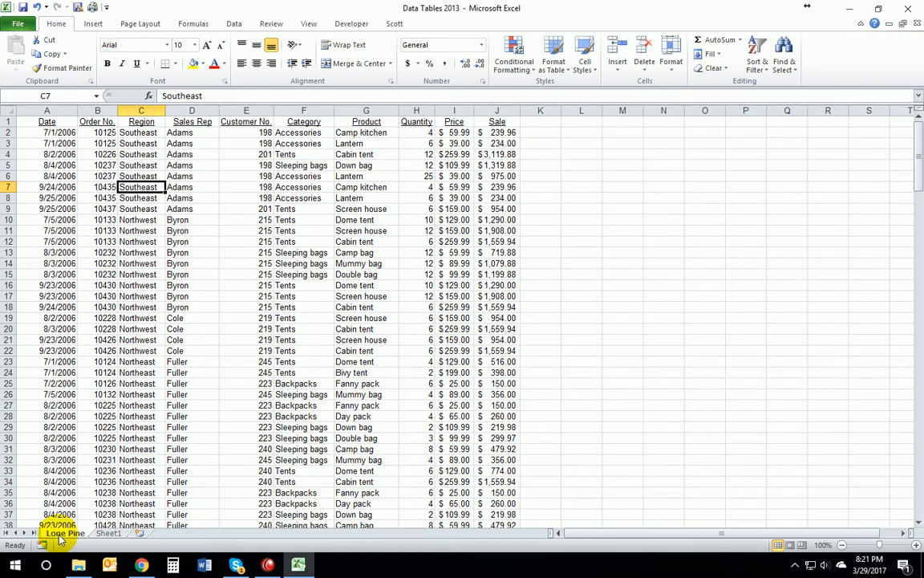
left_click(757, 69)
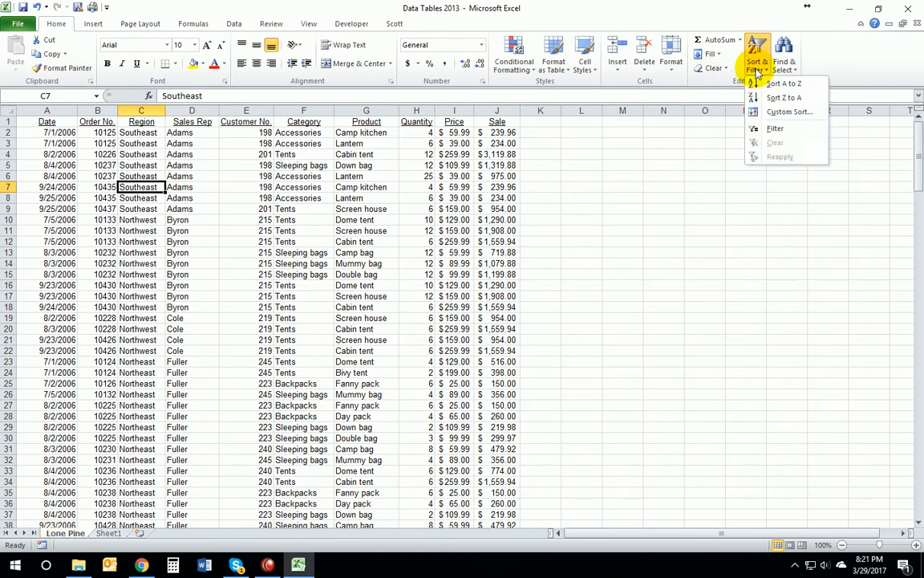
left_click(778, 129)
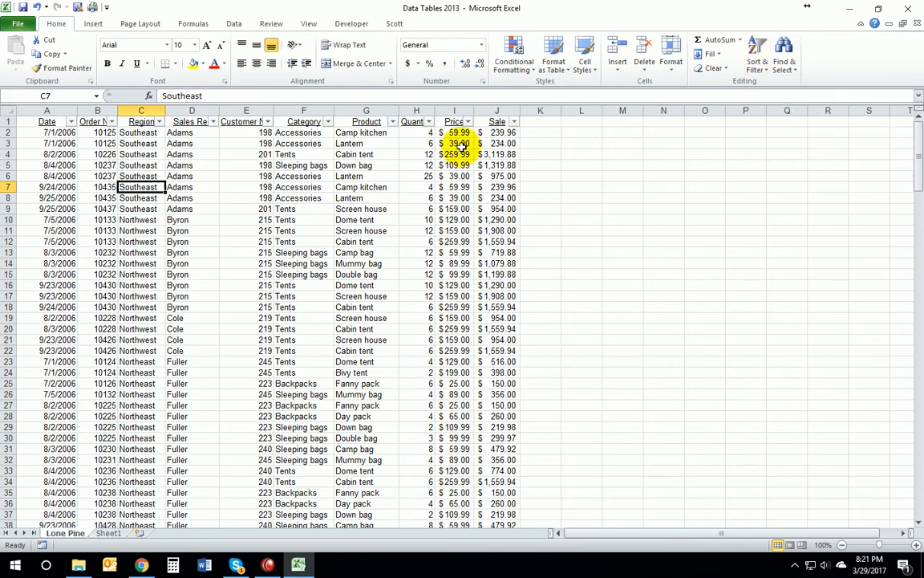
left_click(328, 122)
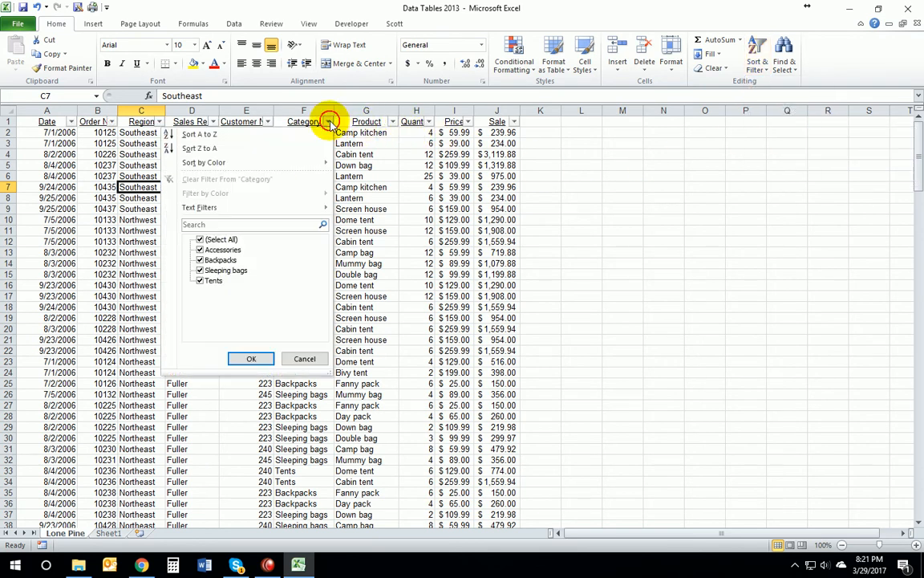
left_click(200, 239)
left_click(200, 280)
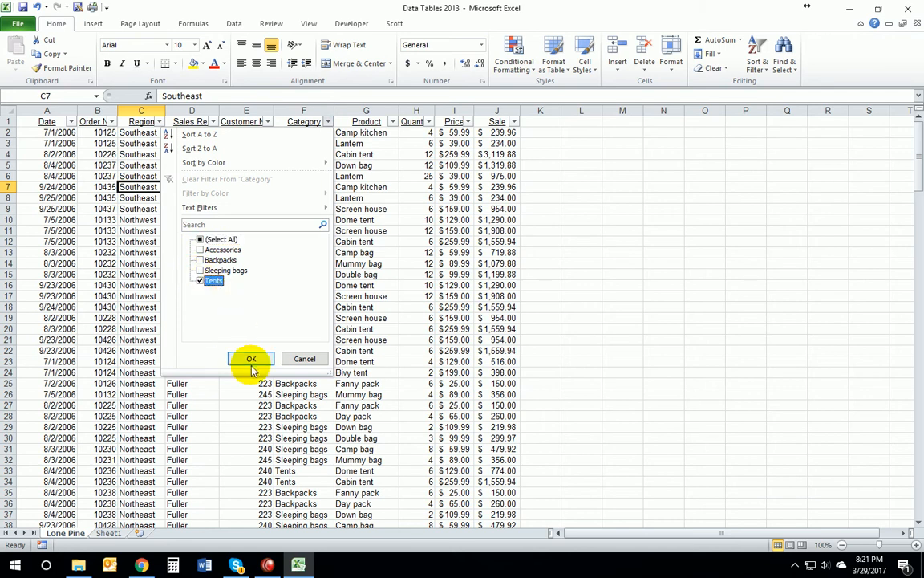
left_click(249, 365)
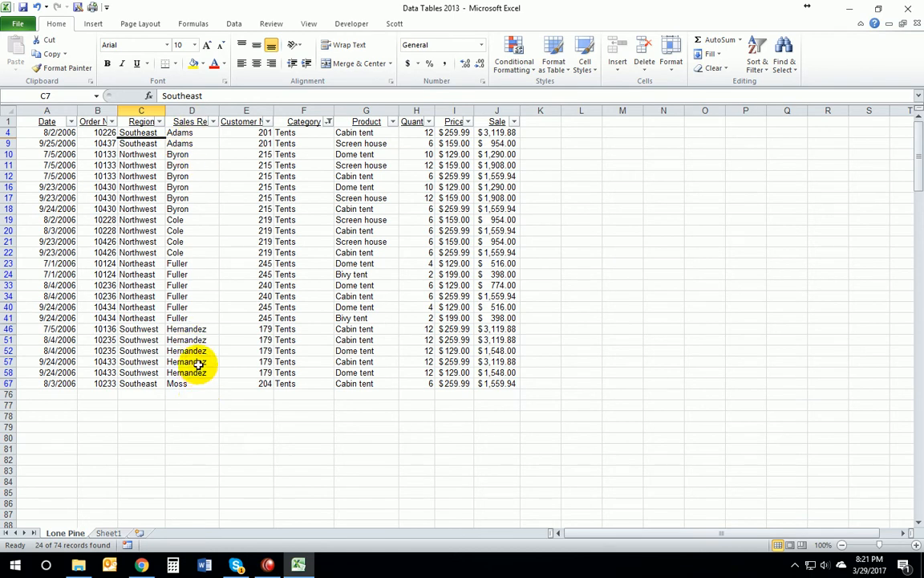
Set cells A7:A10 on Sheet1 to Left (Indent) horizontal alignment with an indent of 2
left_click(108, 534)
key("Down")
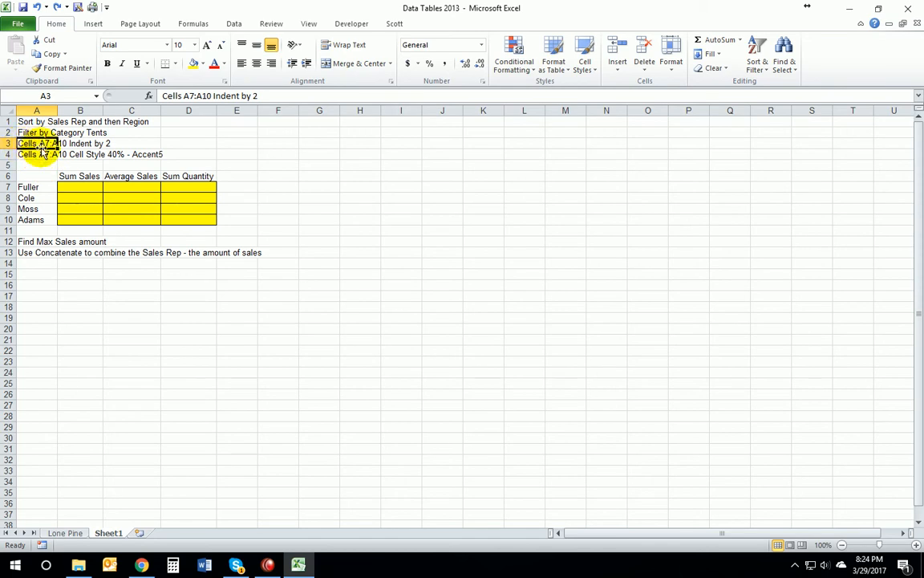
left_click_drag(35, 189, 36, 220)
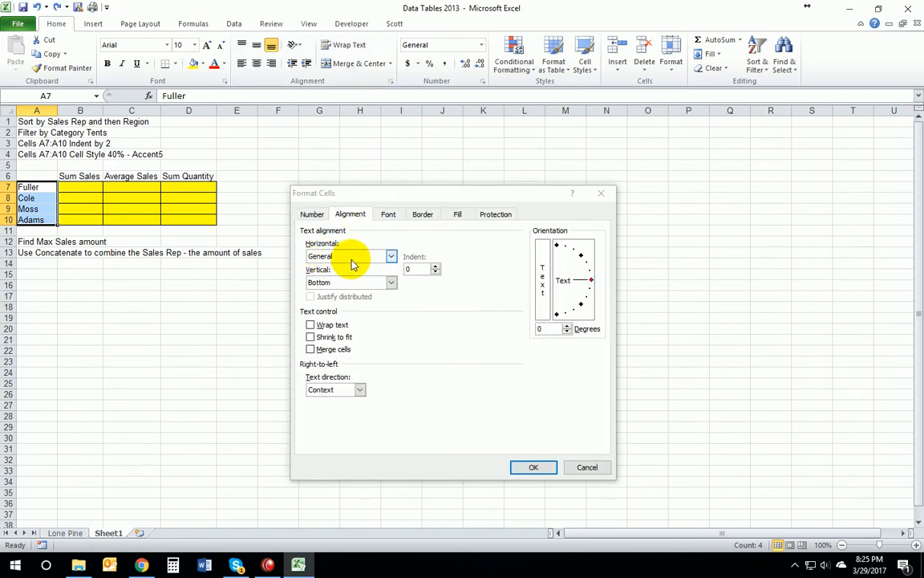
left_click(390, 257)
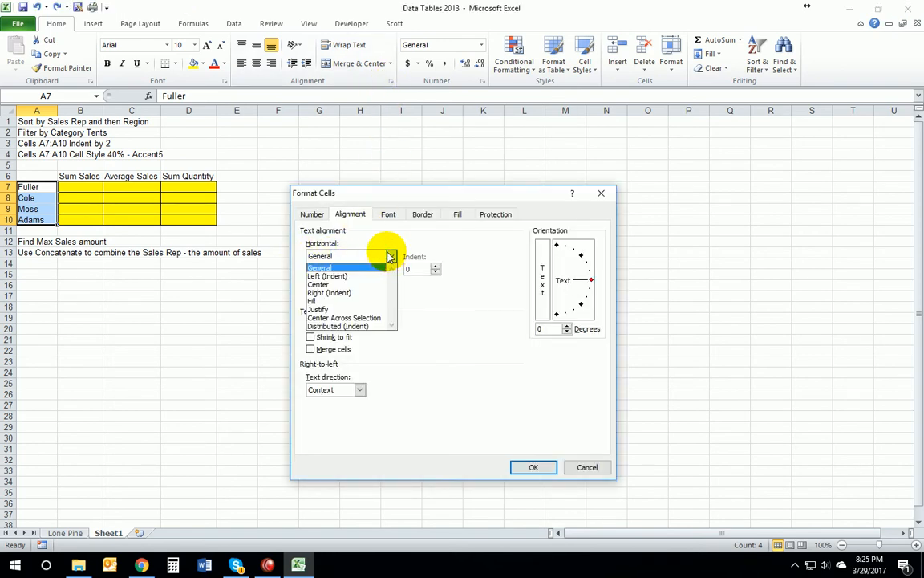
left_click(325, 276)
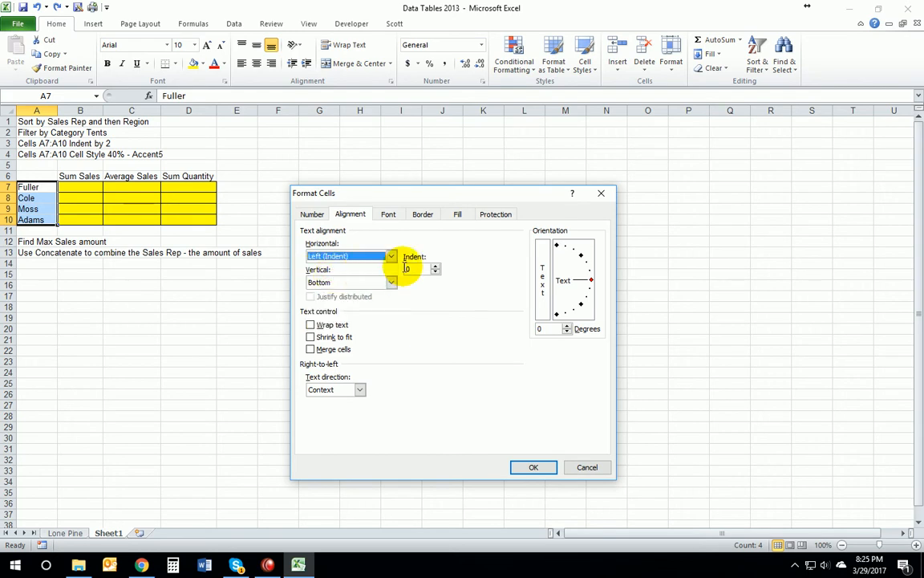
left_click(437, 267)
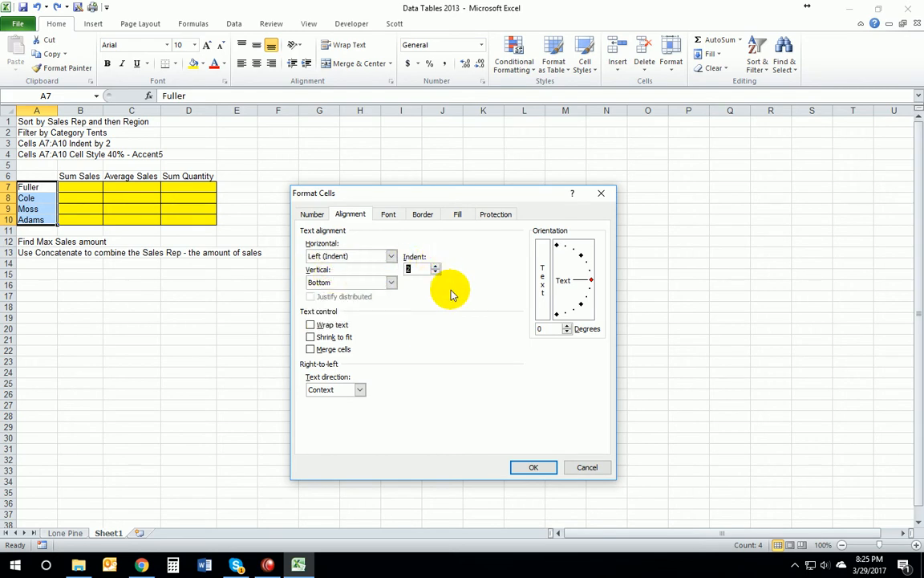
left_click(533, 467)
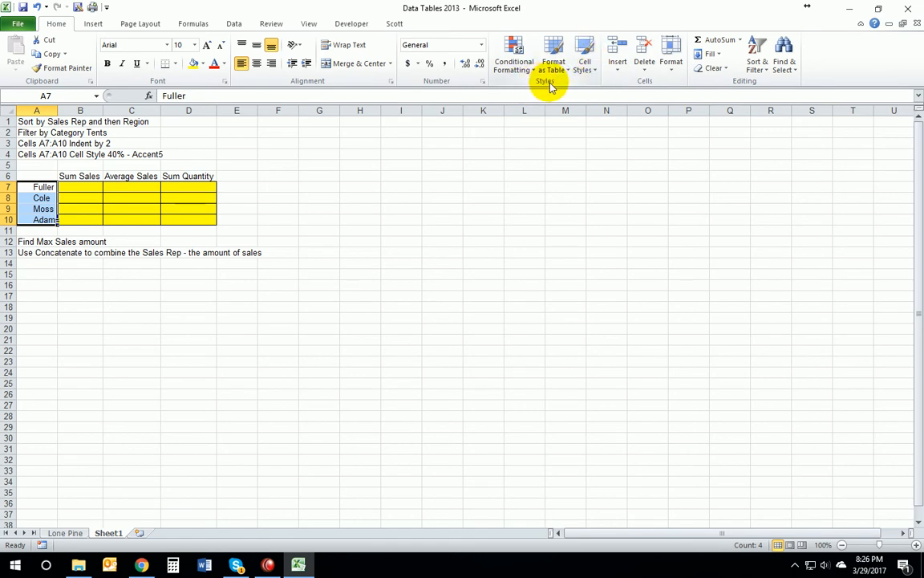
Apply the 40% - Accent5 cell style to A7:A10 and widen column A to fit the sales rep names
left_click(586, 63)
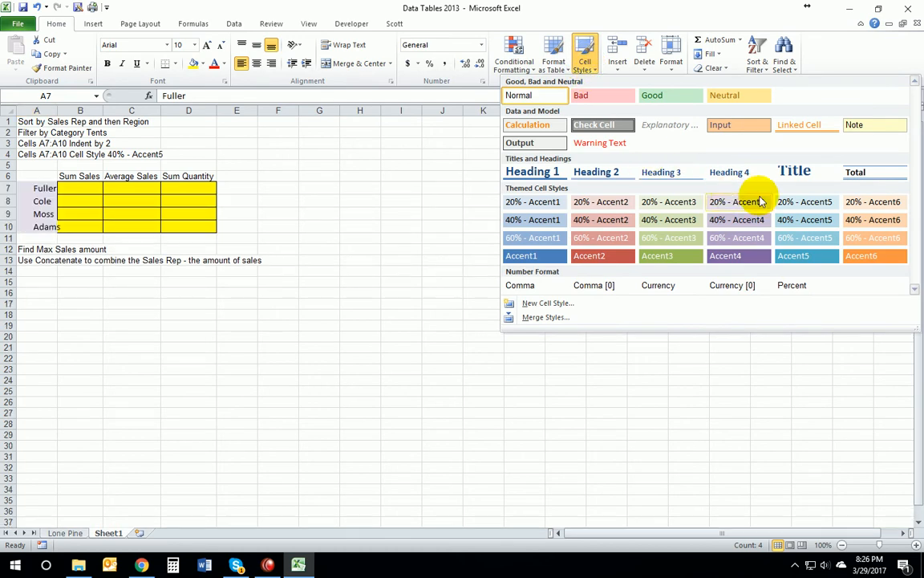
left_click(796, 221)
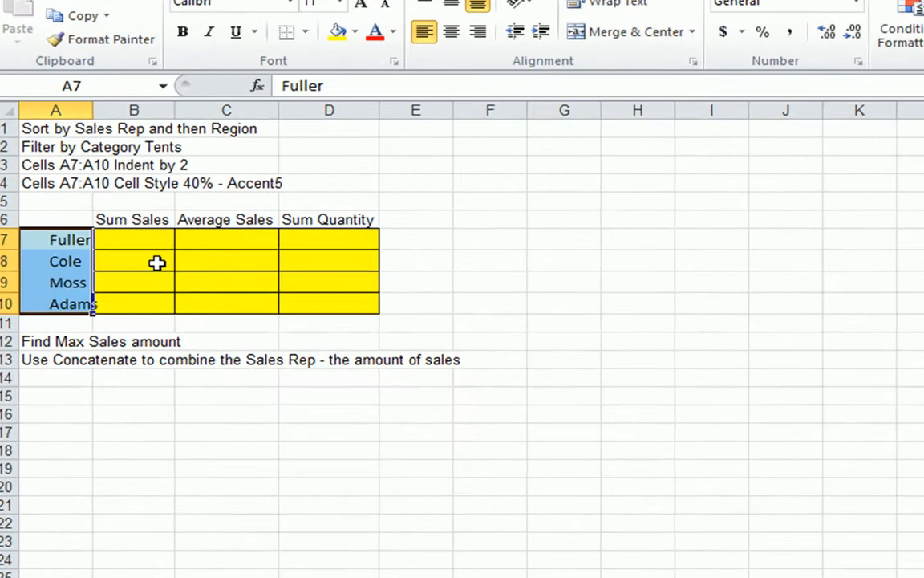
left_click(93, 199)
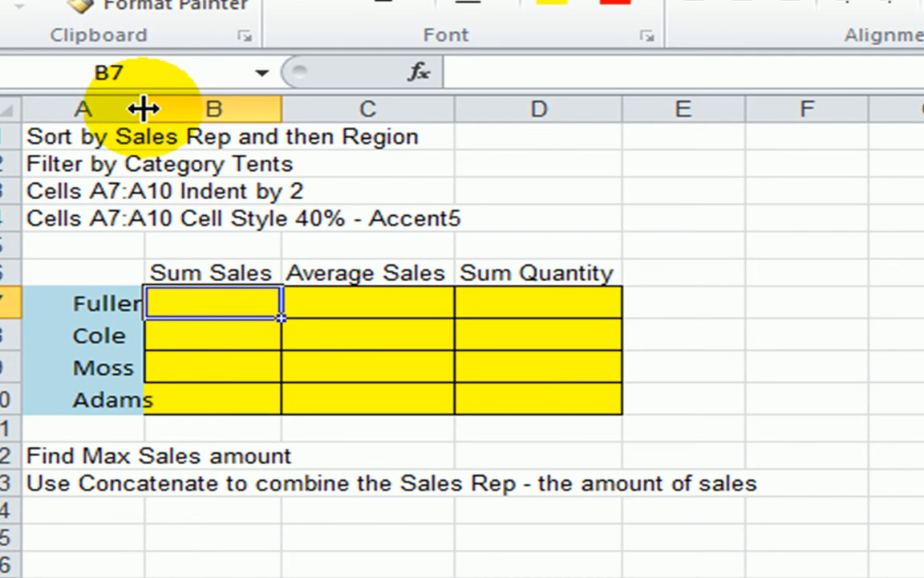
left_click_drag(143, 108, 178, 104)
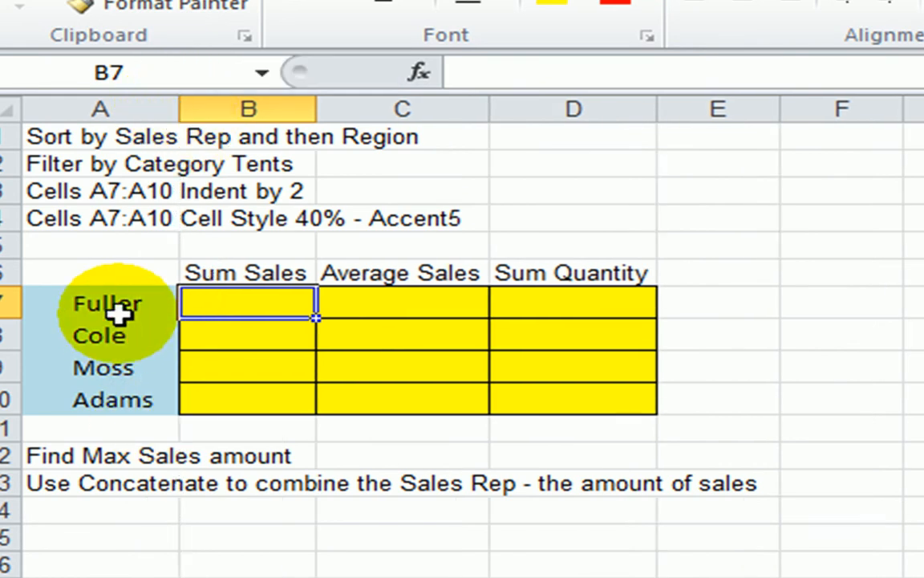
Check the sales reps in the Lone Pine data and insert the SUMIF function in Sum Sales cell B7 on Sheet1
left_click(122, 368)
left_click(237, 309)
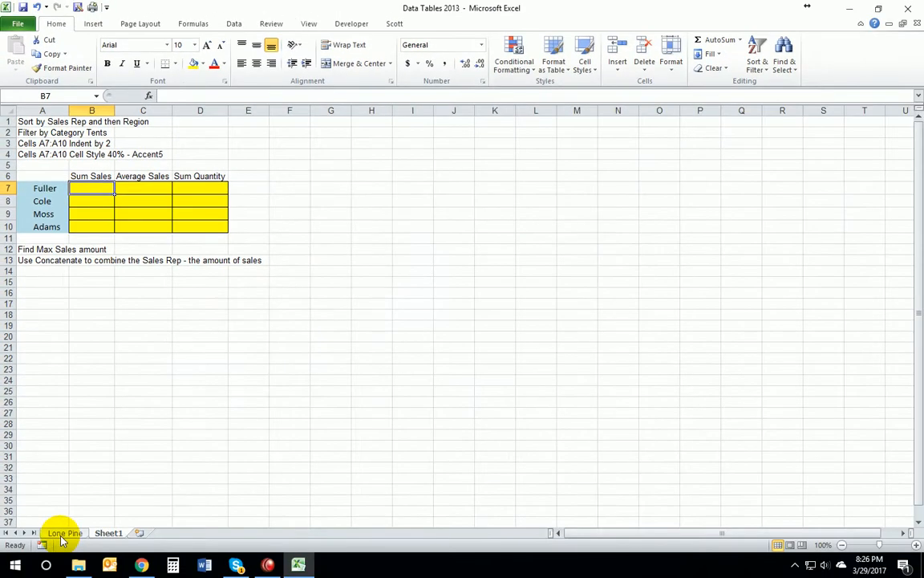
left_click(64, 533)
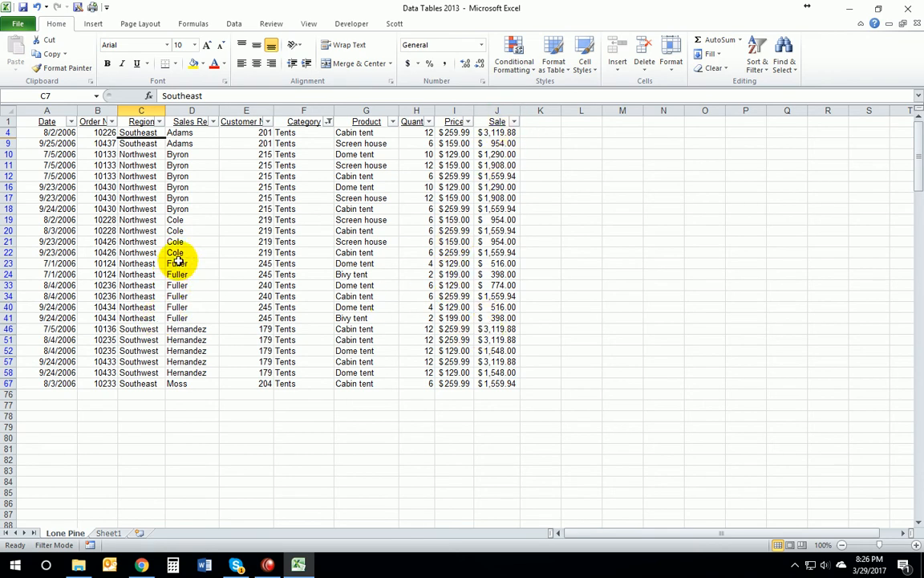
left_click(108, 533)
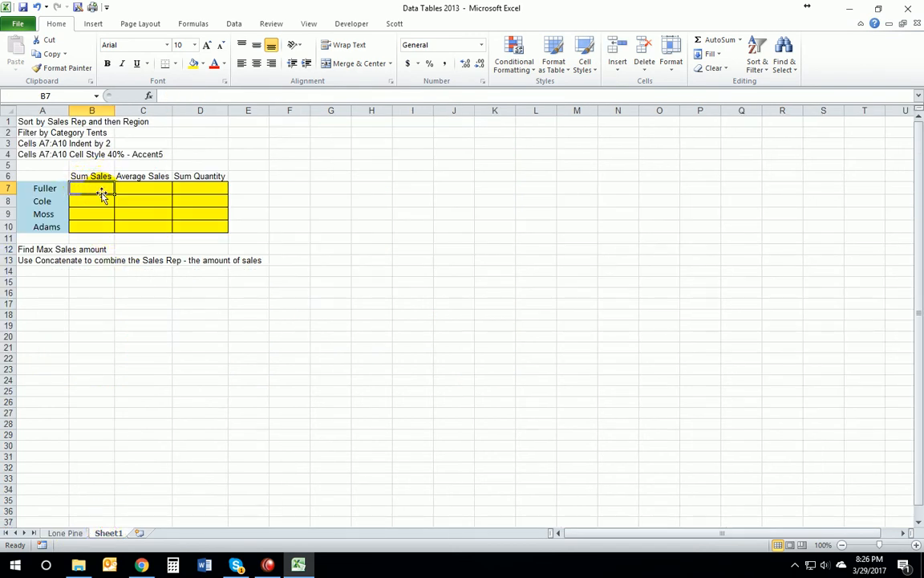
left_click(758, 63)
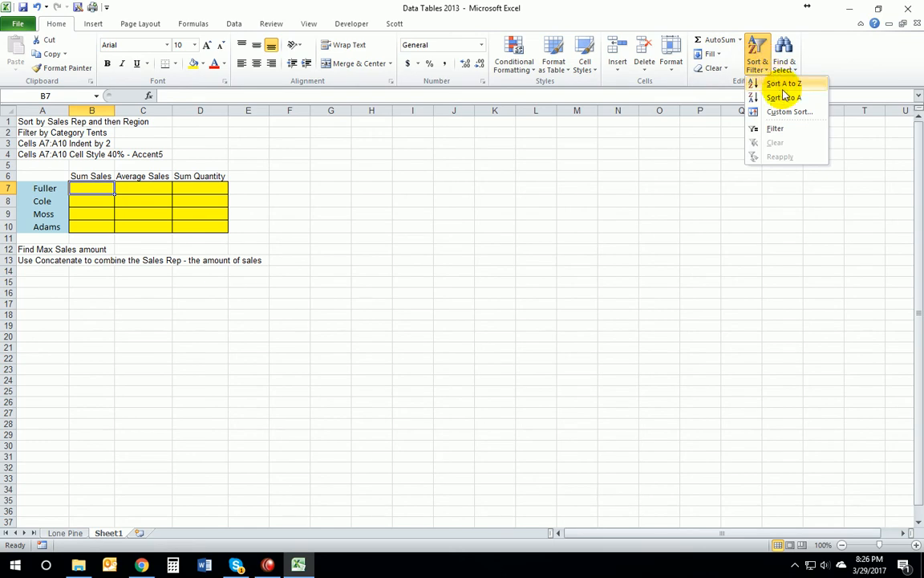
left_click(738, 39)
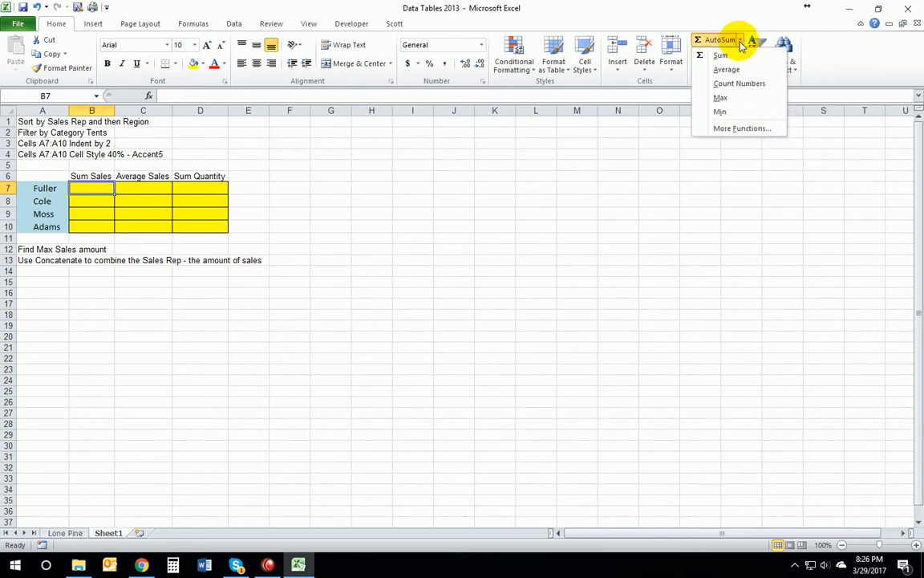
left_click(737, 128)
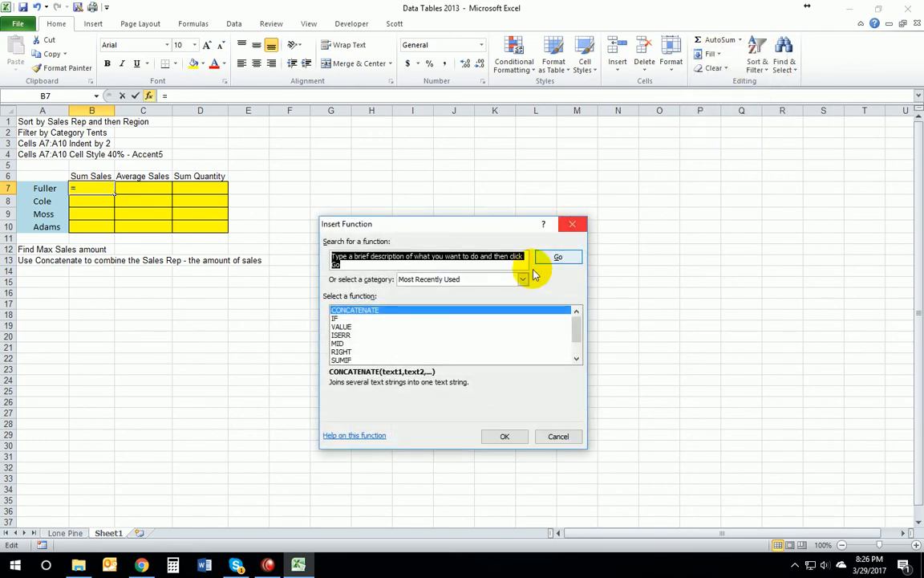
type("su")
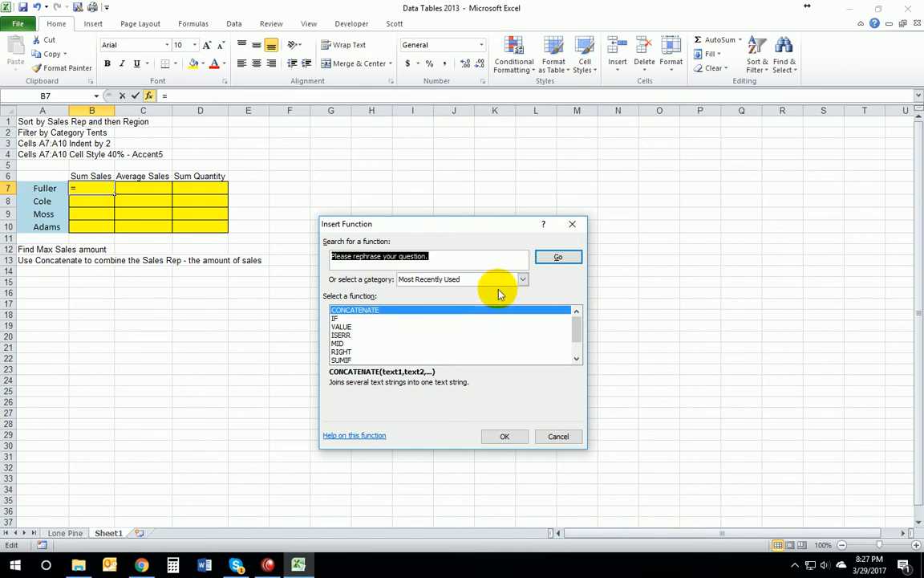
left_click(370, 360)
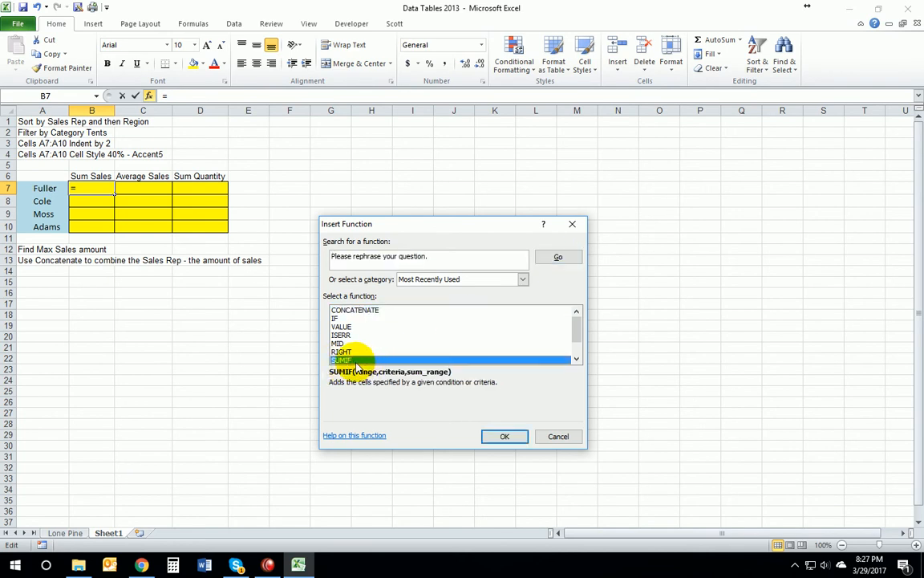
left_click(504, 436)
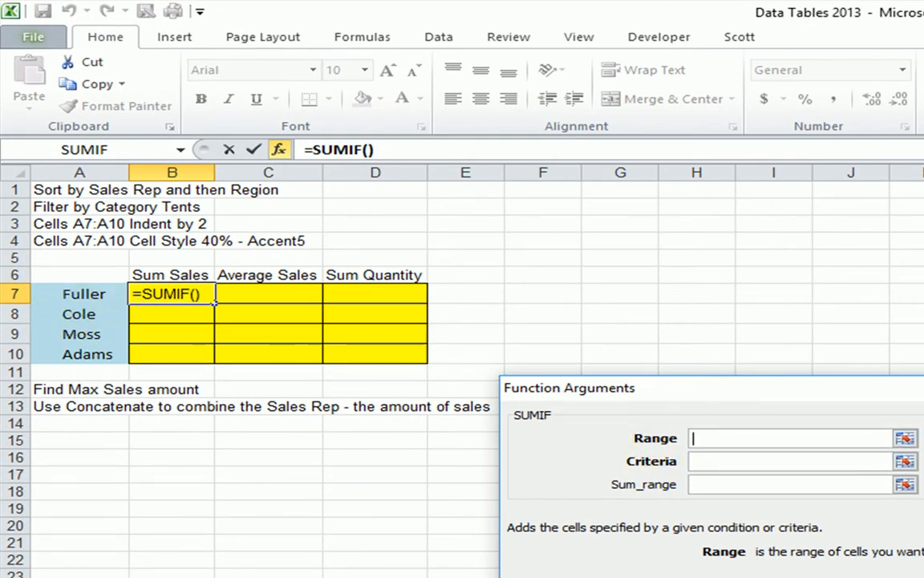
Set the SUMIF range to 'Lone Pine'!D4:D67, the criteria to A7 and the sum range to 'Lone Pine'!J4:J67
left_click(185, 576)
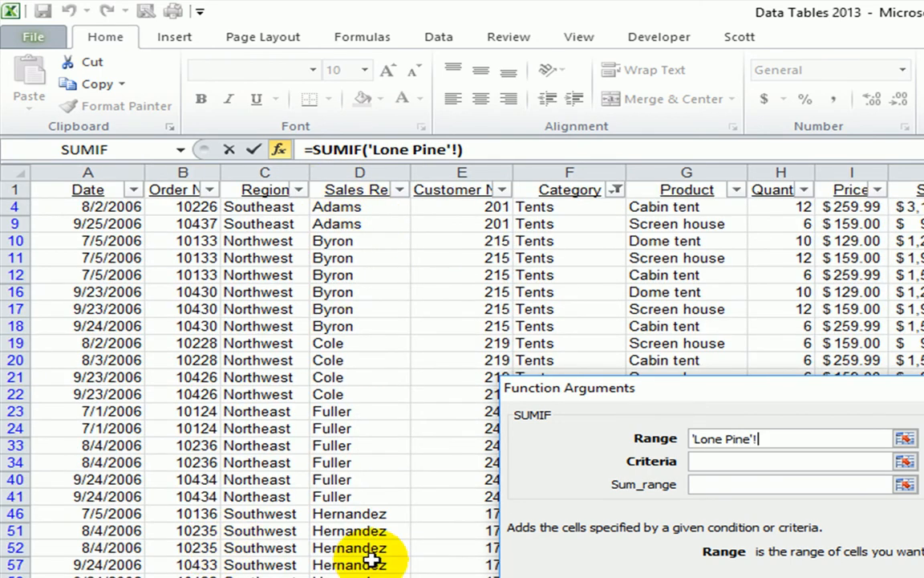
left_click_drag(355, 206, 353, 571)
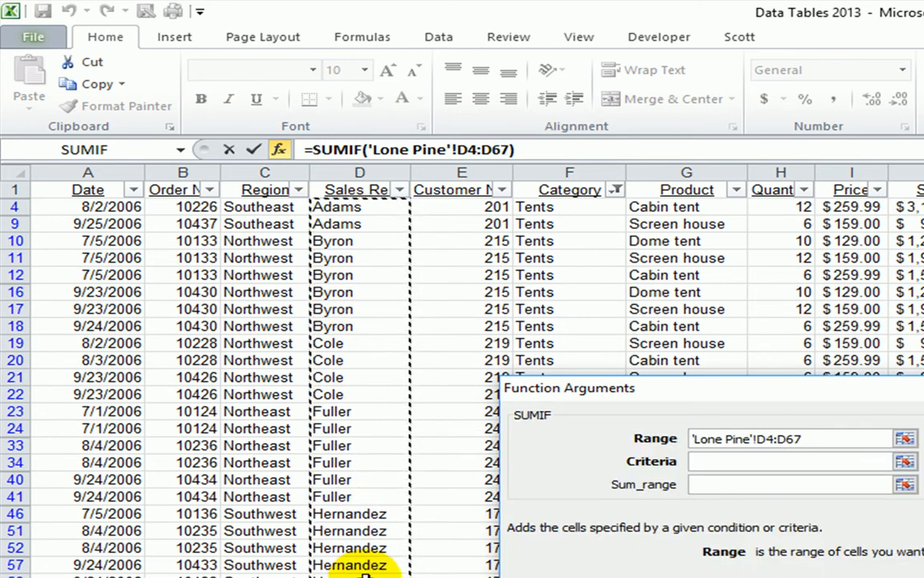
left_click(738, 464)
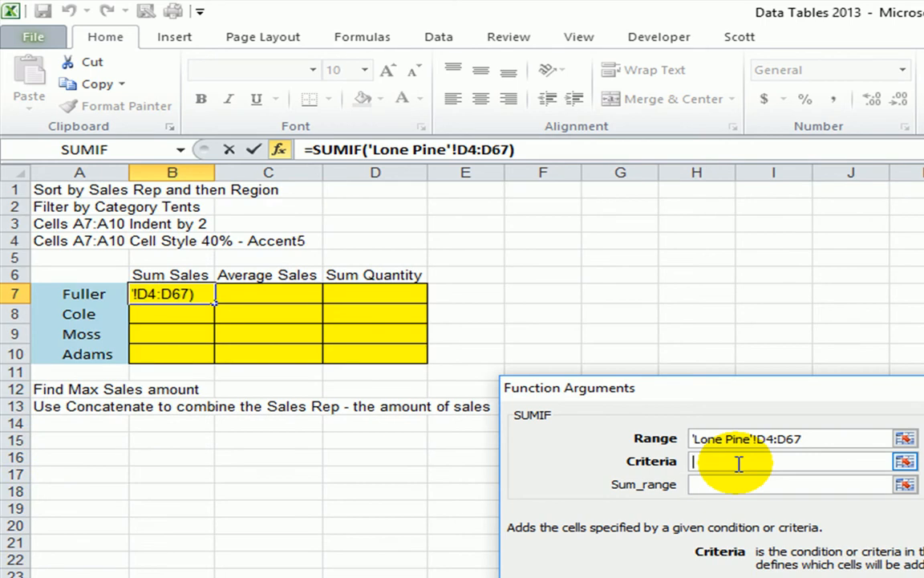
left_click(72, 296)
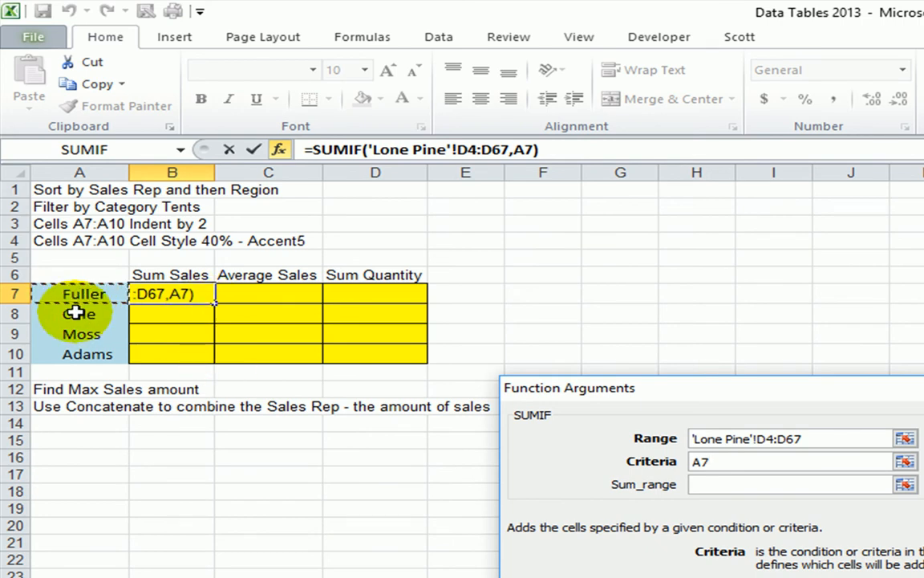
left_click(713, 484)
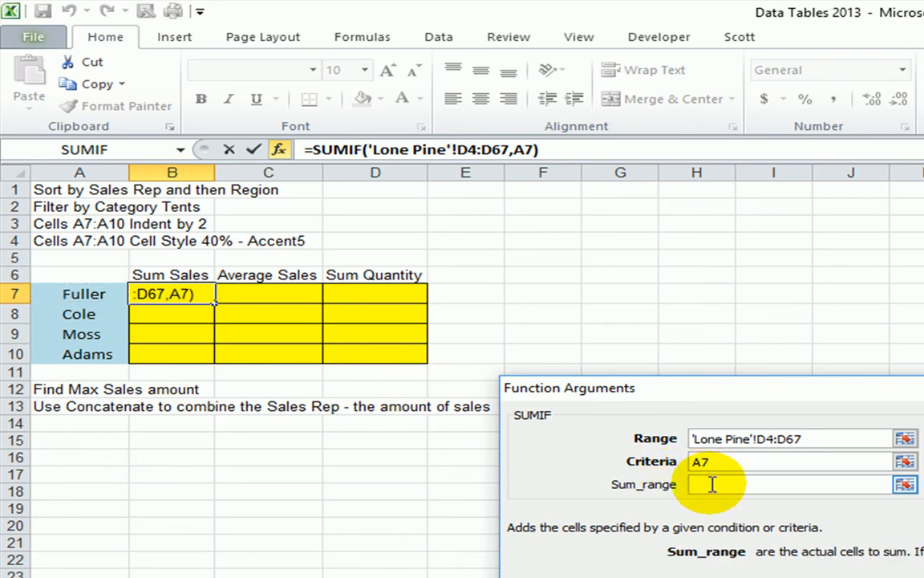
left_click(241, 575)
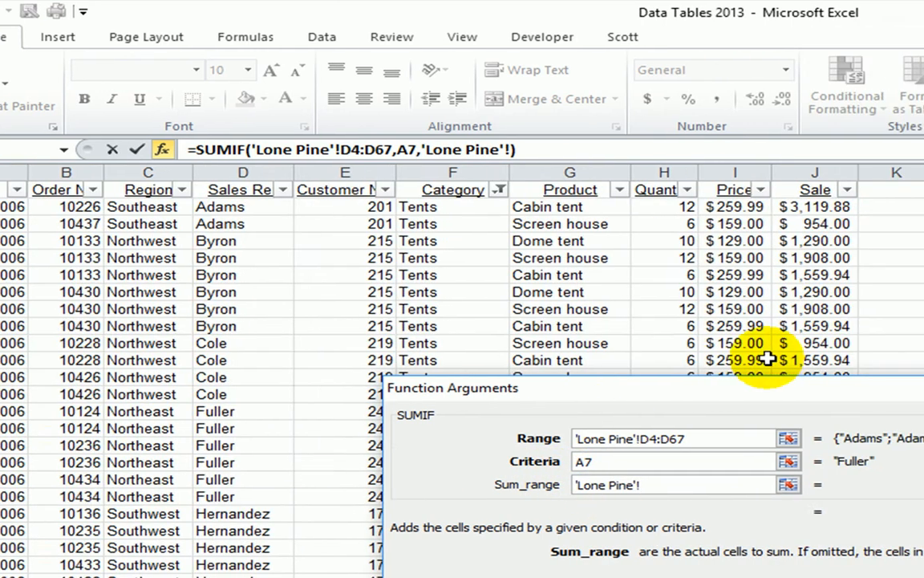
left_click_drag(881, 399, 891, 398)
left_click_drag(453, 403, 923, 397)
left_click_drag(505, 207, 501, 557)
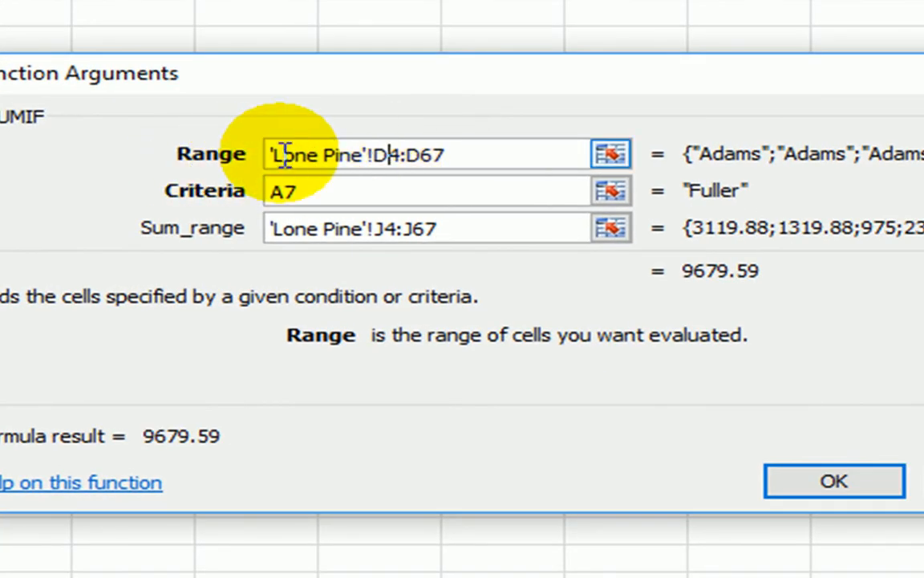
Make the SUMIF references absolute: $D$4:$D$67 for the range and $J$4:$J$67 for the sum range
left_click(392, 164)
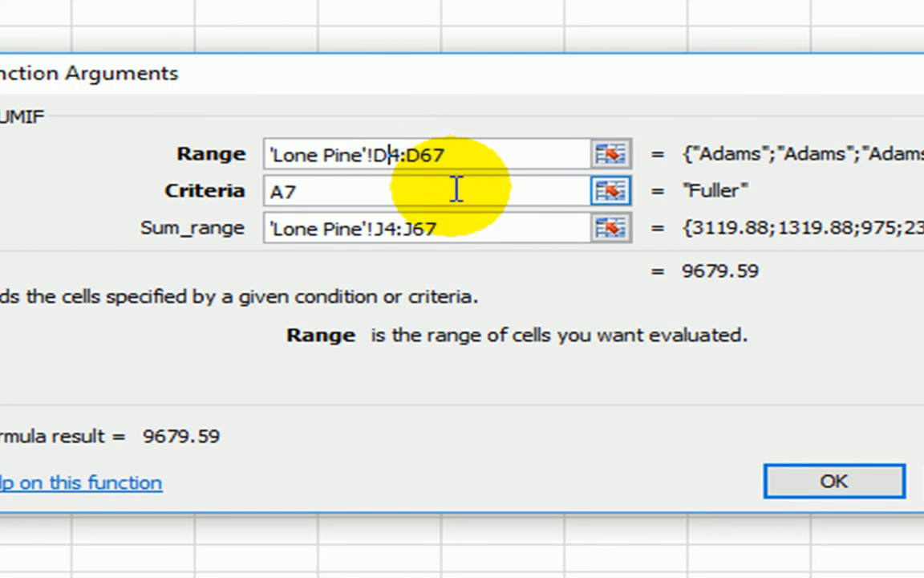
key("F4")
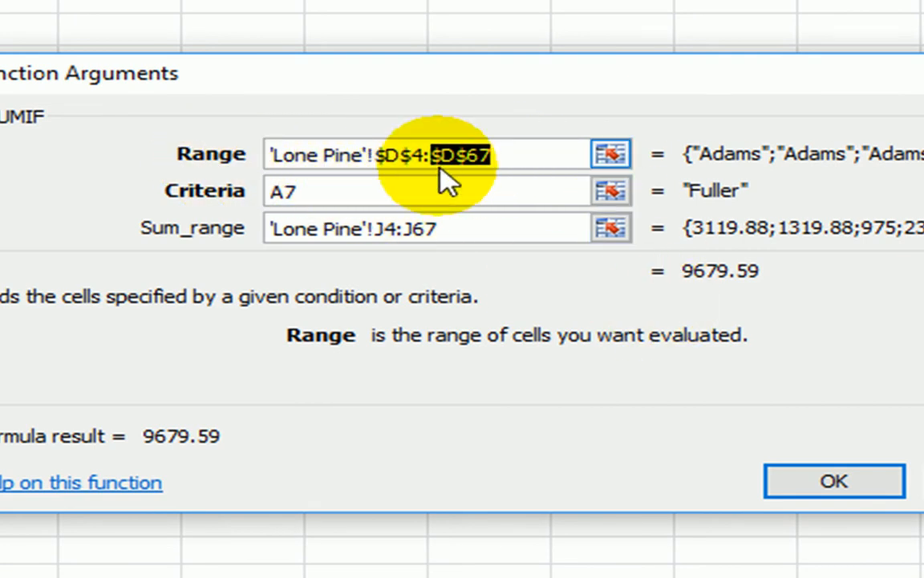
left_click(391, 229)
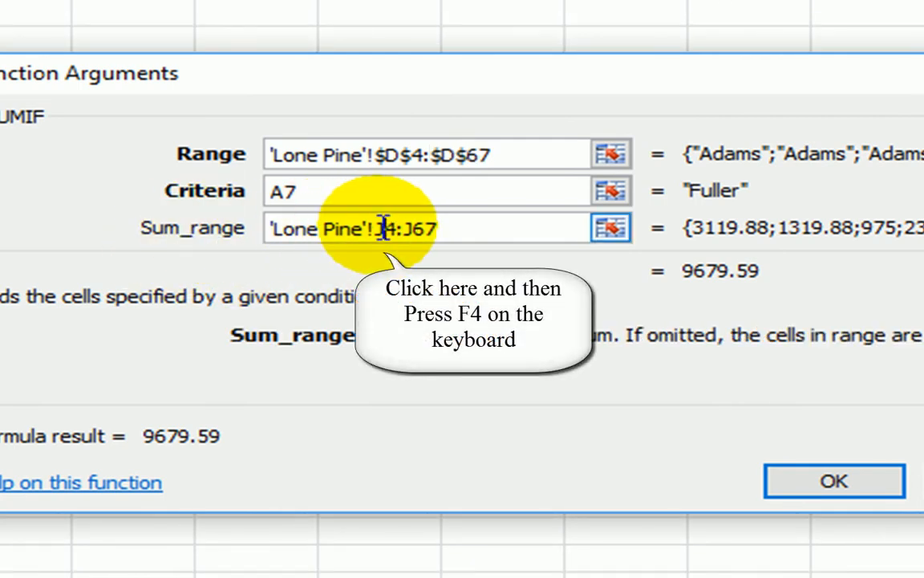
key("F4")
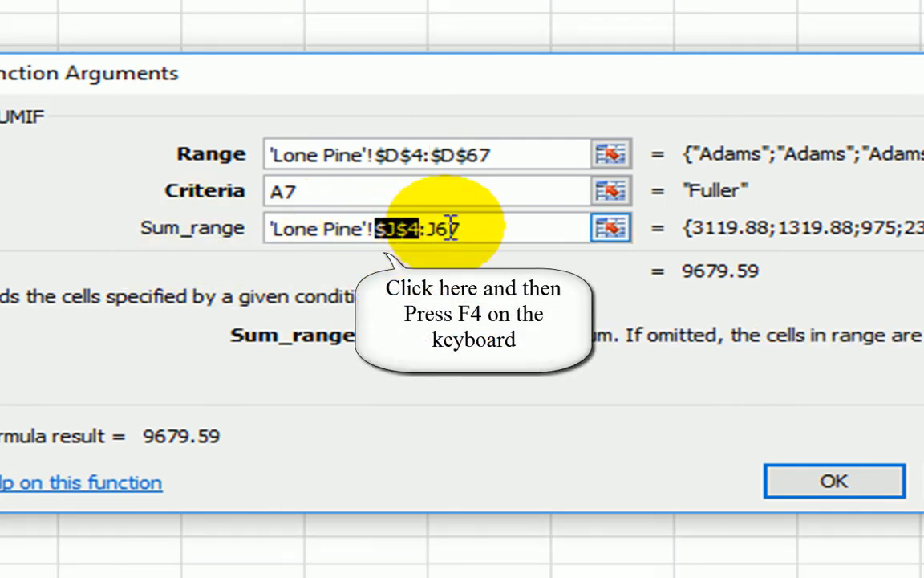
key("F4")
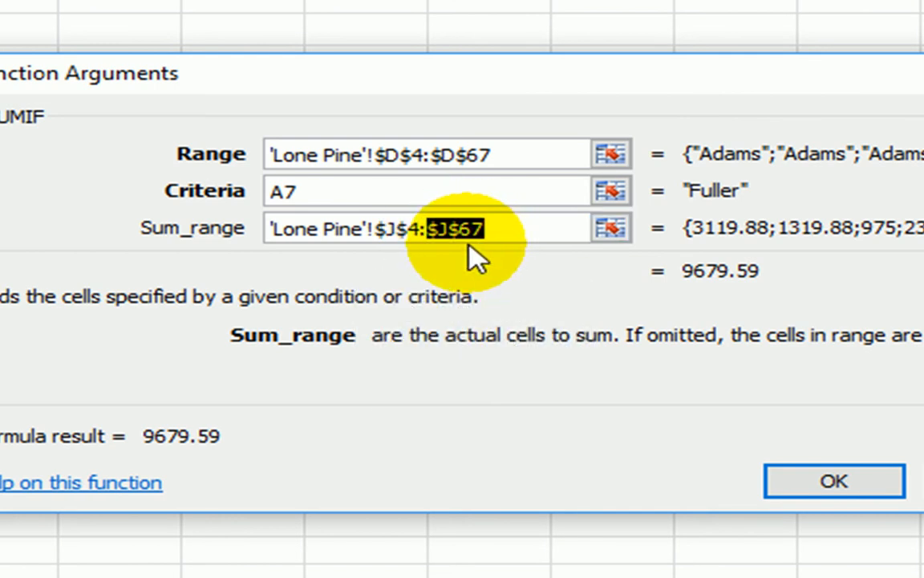
Accept the SUMIF formula with the relative A7 criteria and fill it down from B7 to B10
left_click(361, 195)
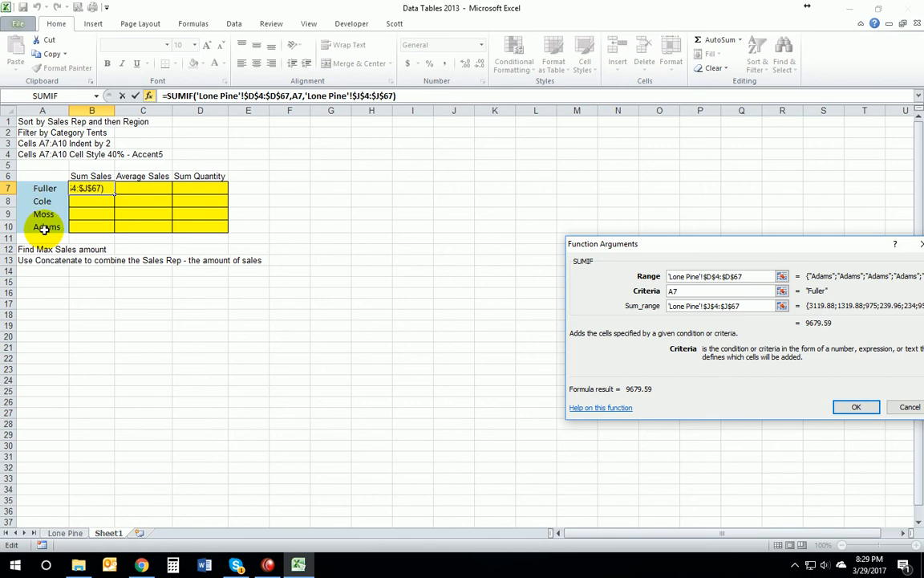
left_click_drag(718, 245, 449, 223)
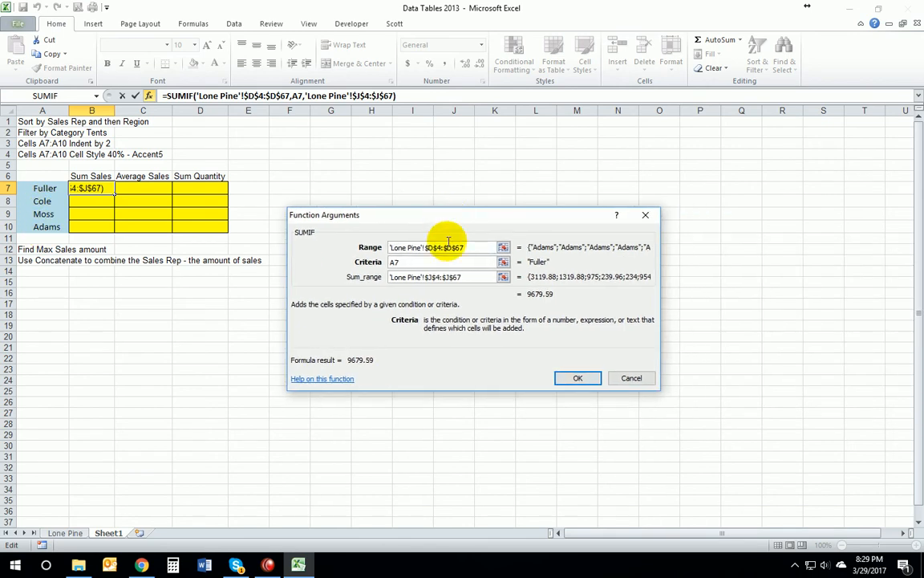
left_click(579, 379)
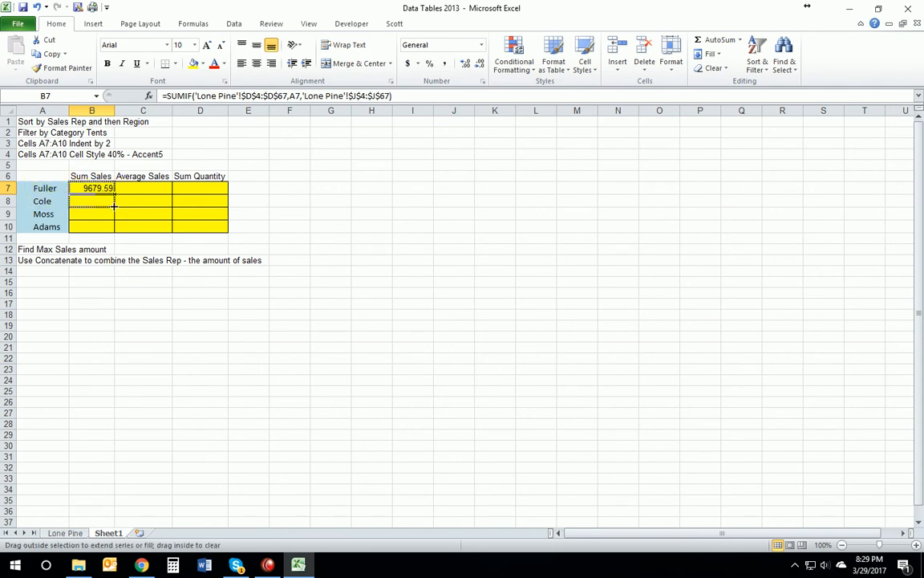
left_click_drag(114, 229, 114, 228)
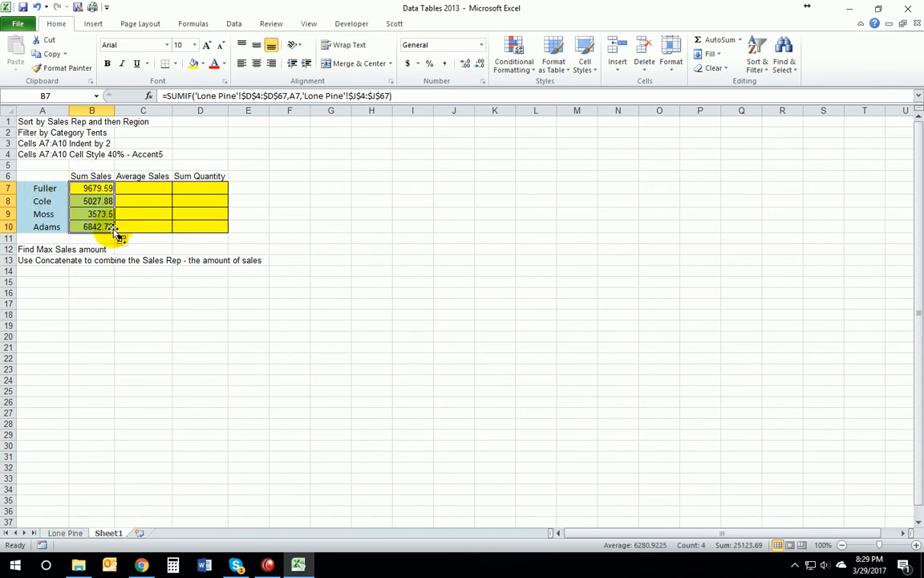
Check the copied SUMIF formulas in B8 and B10 for fixed ranges and the matching sales rep criteria
left_click(95, 202)
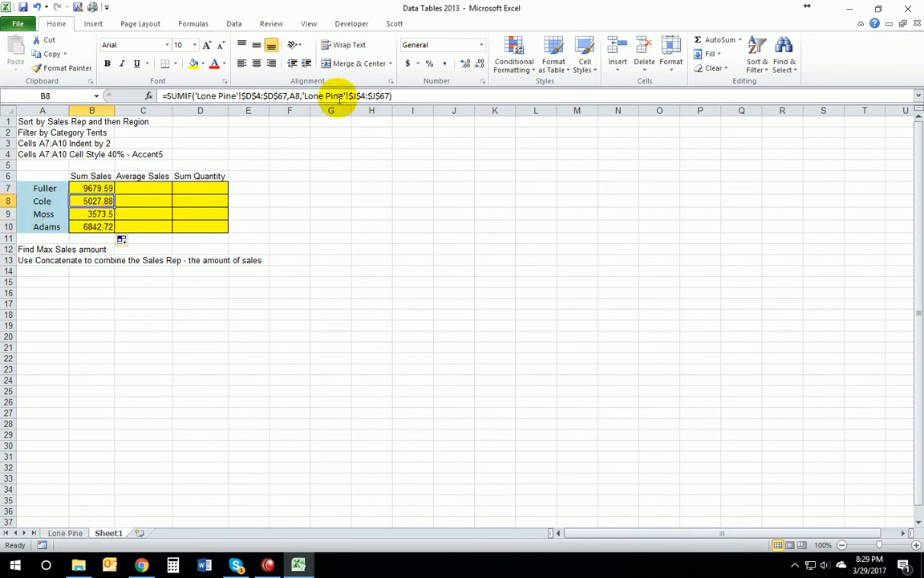
left_click(102, 228)
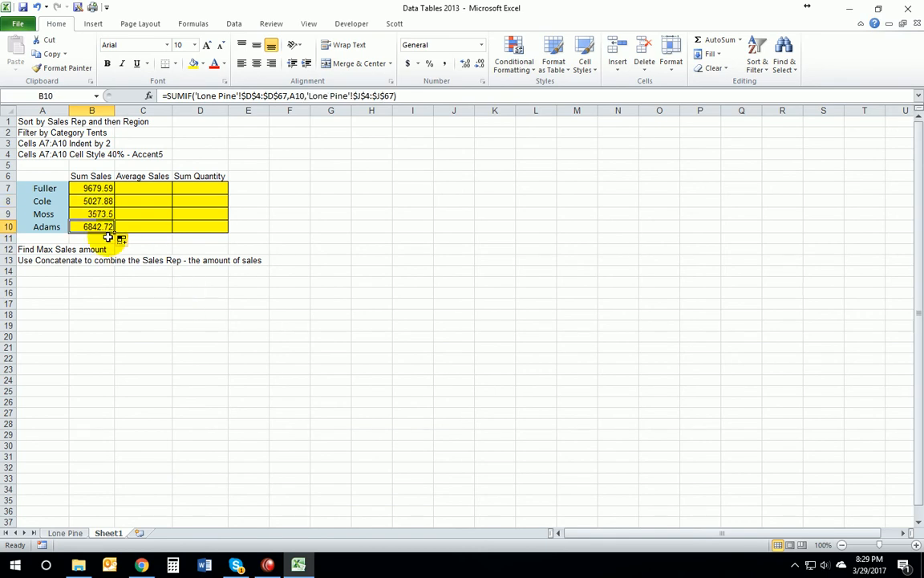
left_click(99, 204)
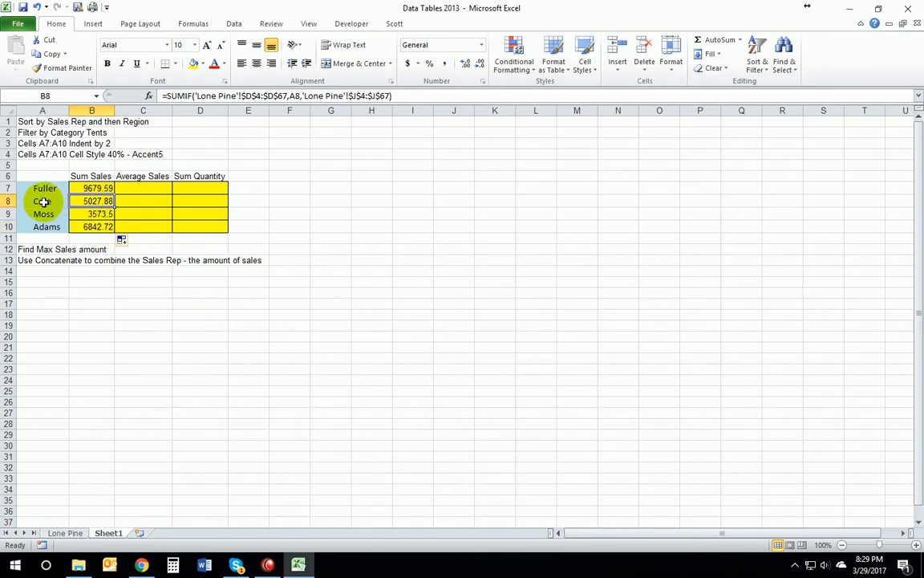
left_click(101, 227)
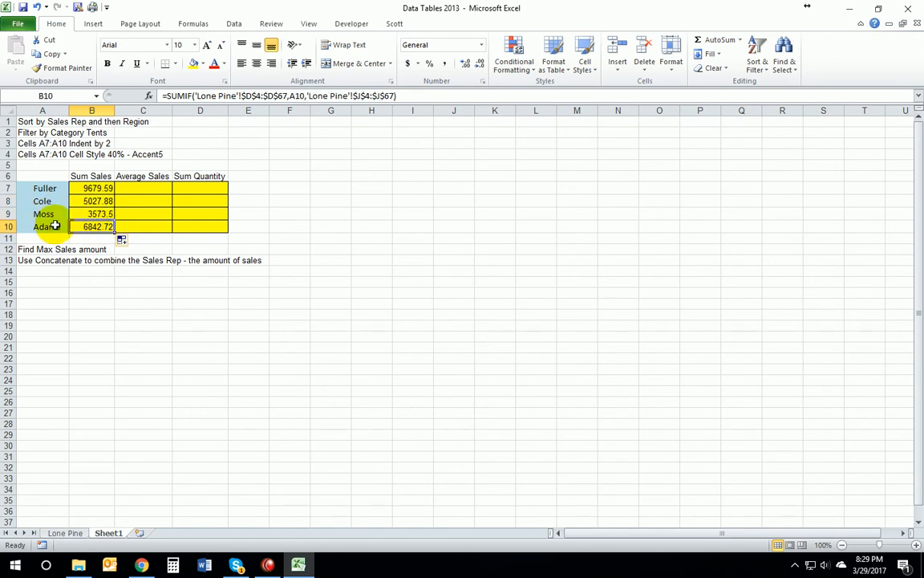
Start inserting a function in Average Sales cell C7 and look for AVERAGEIF by search and among the recently used functions
left_click(150, 192)
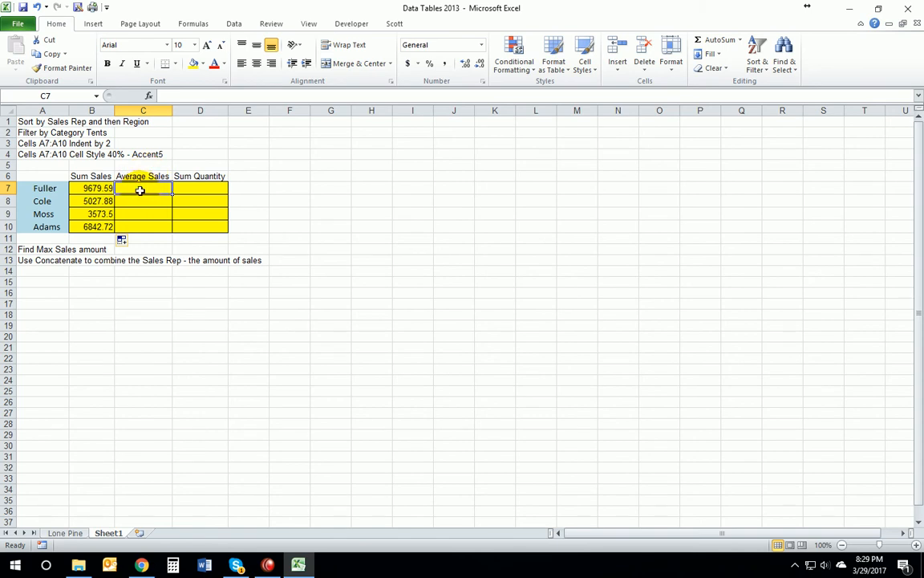
left_click(740, 40)
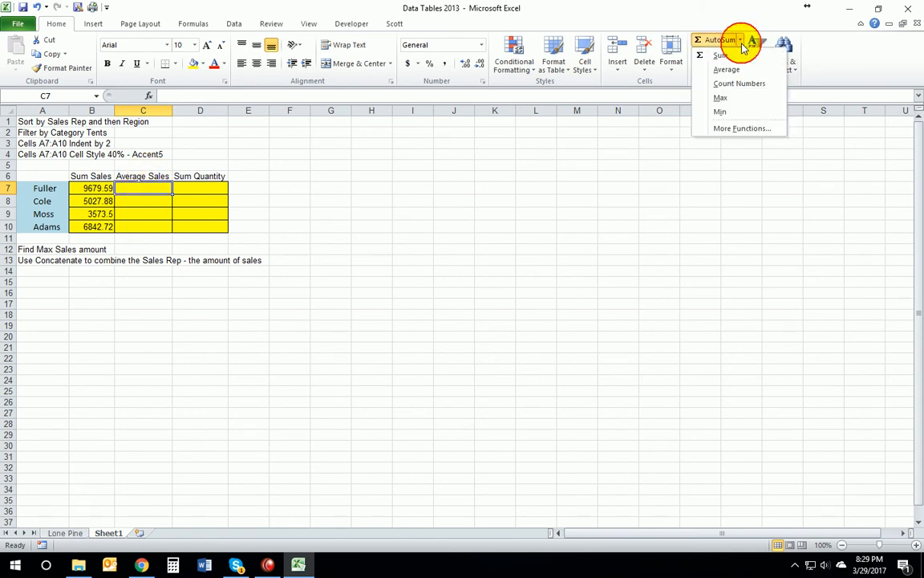
left_click(742, 129)
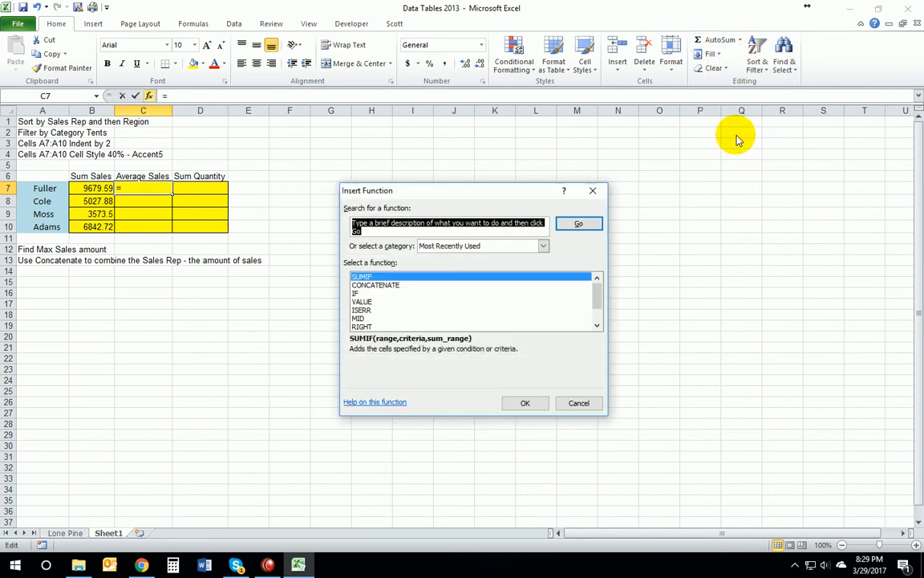
type("av")
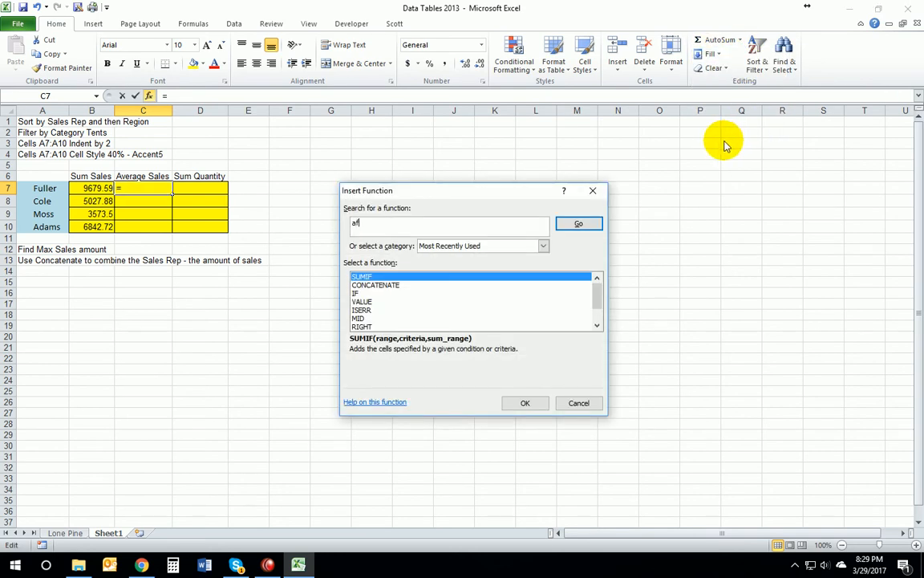
key("Return")
left_click(597, 325)
left_click(597, 325)
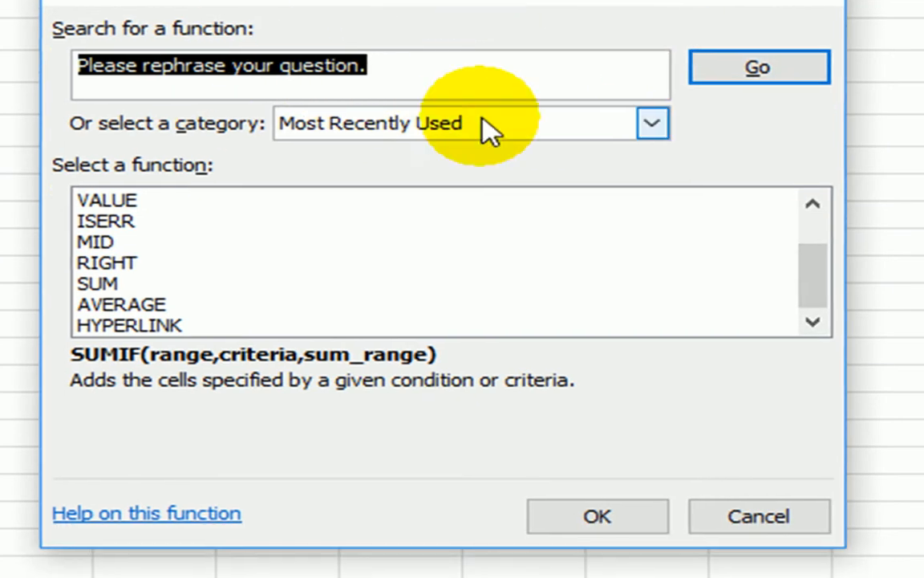
Choose AVERAGEIF from the All function category and insert it in C7
left_click(649, 124)
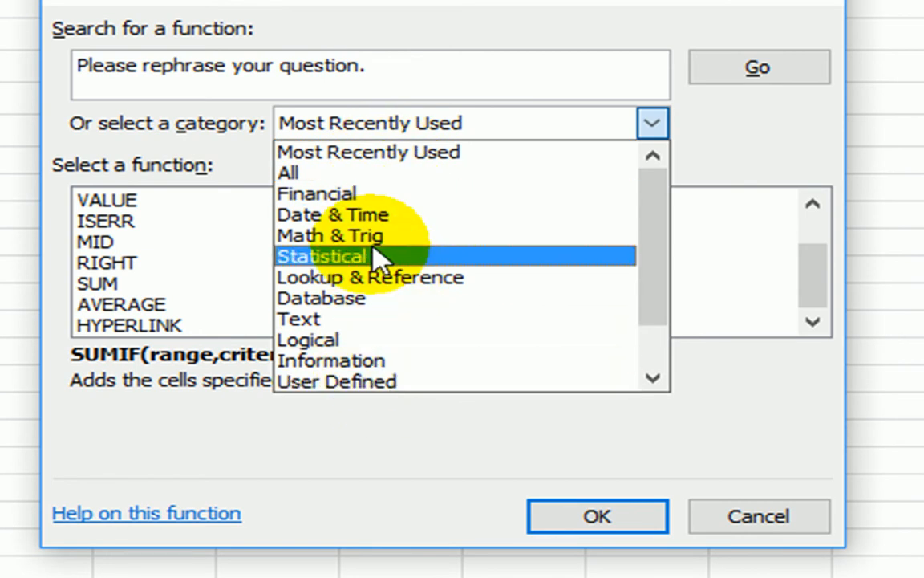
left_click(369, 174)
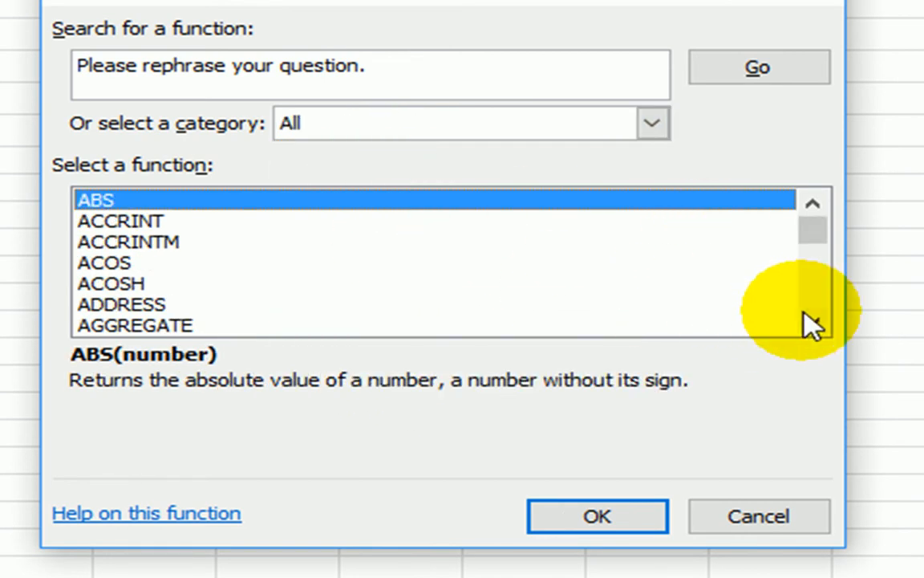
left_click_drag(819, 315, 819, 315)
left_click(208, 304)
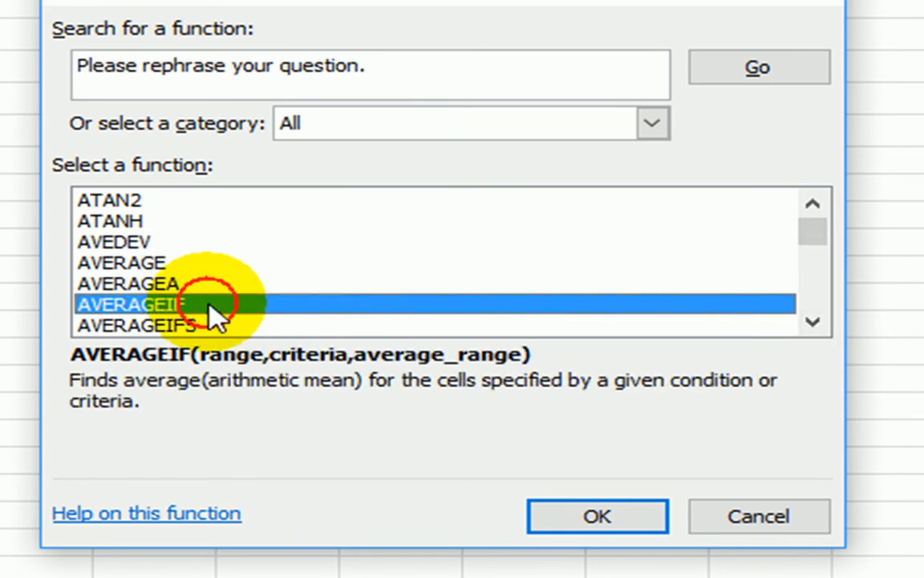
left_click(625, 516)
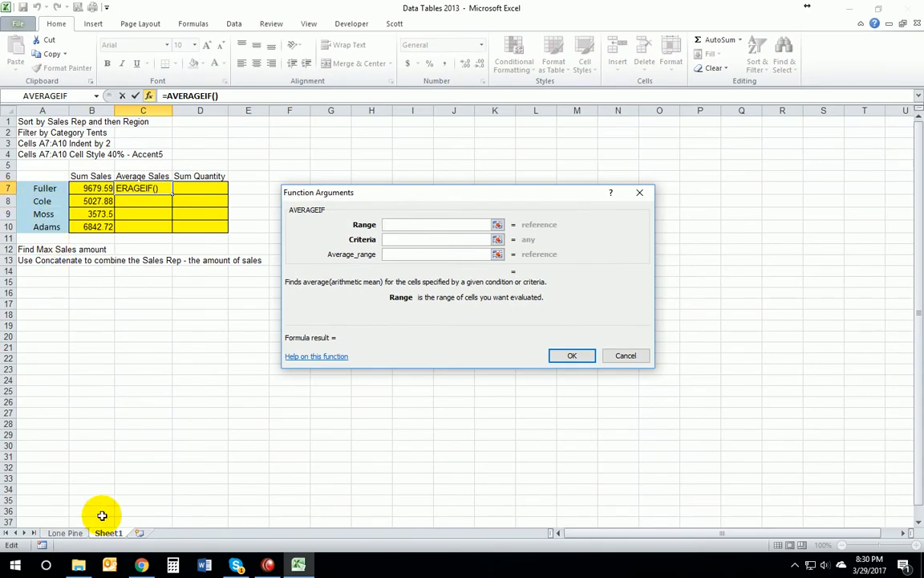
Set the AVERAGEIF range to the absolute reference 'Lone Pine'!$D$4:$D$67 and the criteria to the relative reference A7
left_click(65, 533)
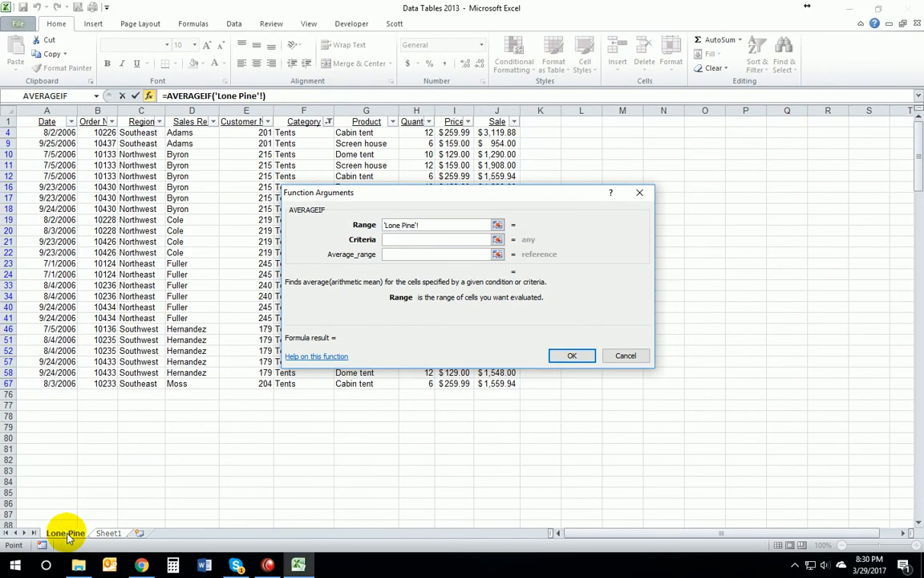
left_click_drag(186, 134, 202, 383)
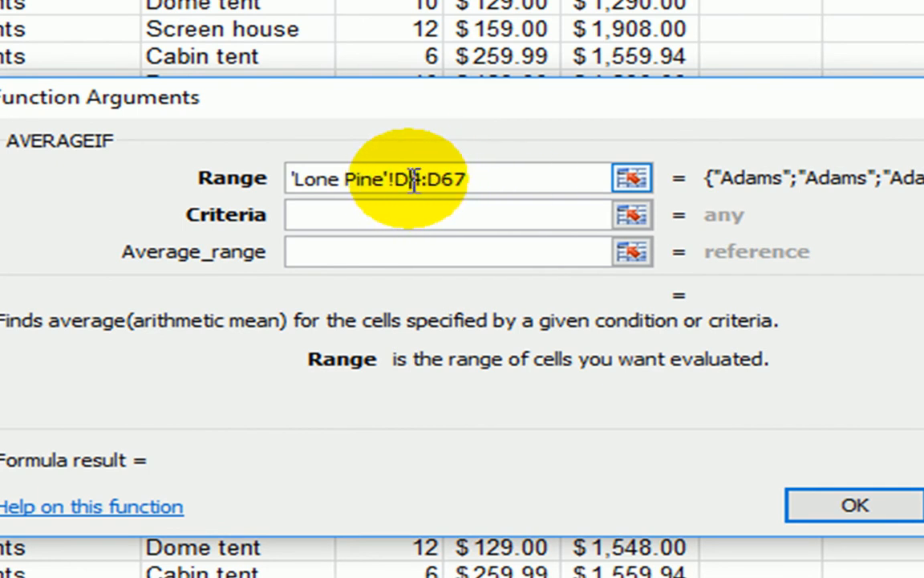
key("F4")
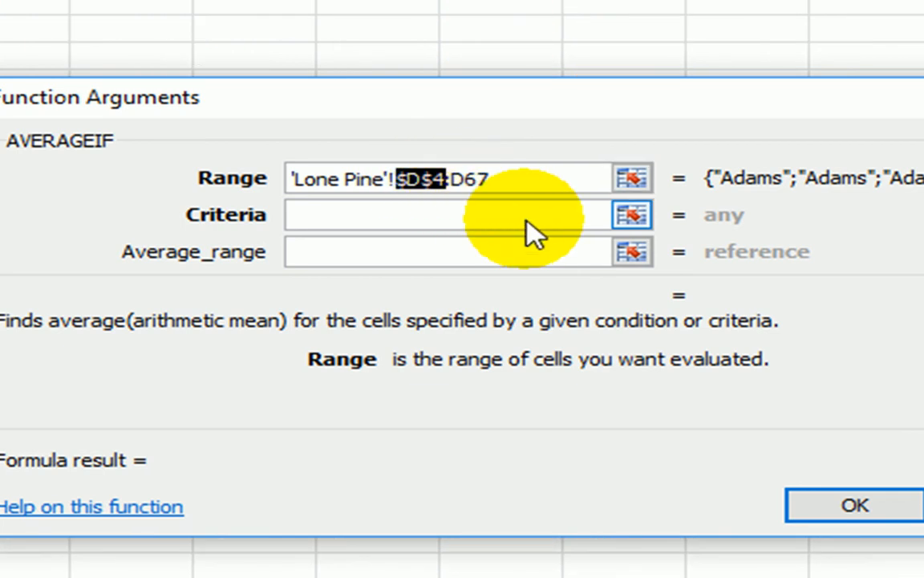
left_click(478, 180)
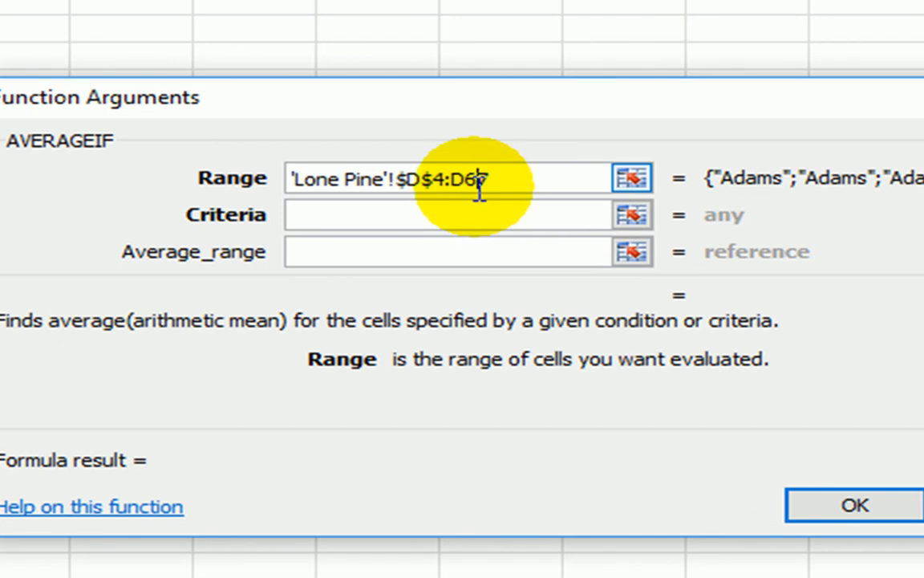
key("F4")
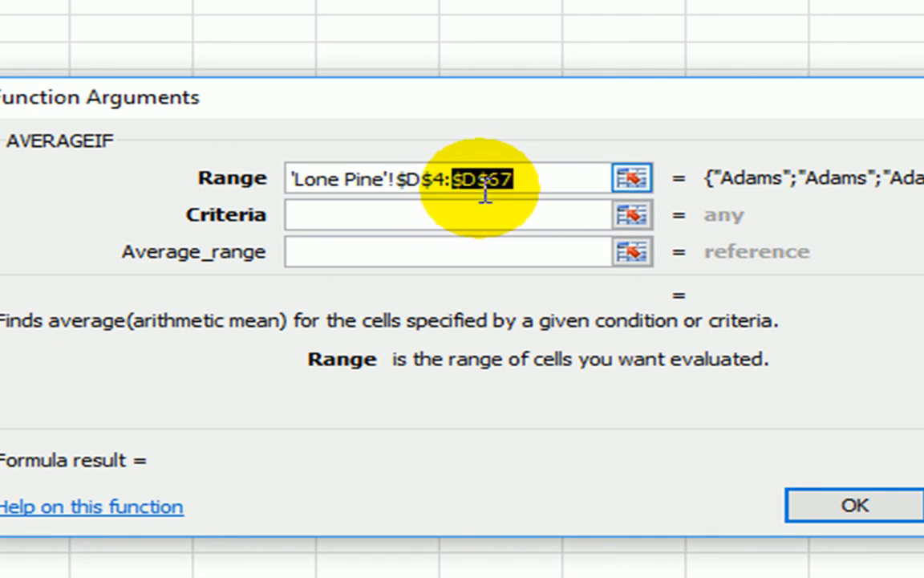
left_click(336, 218)
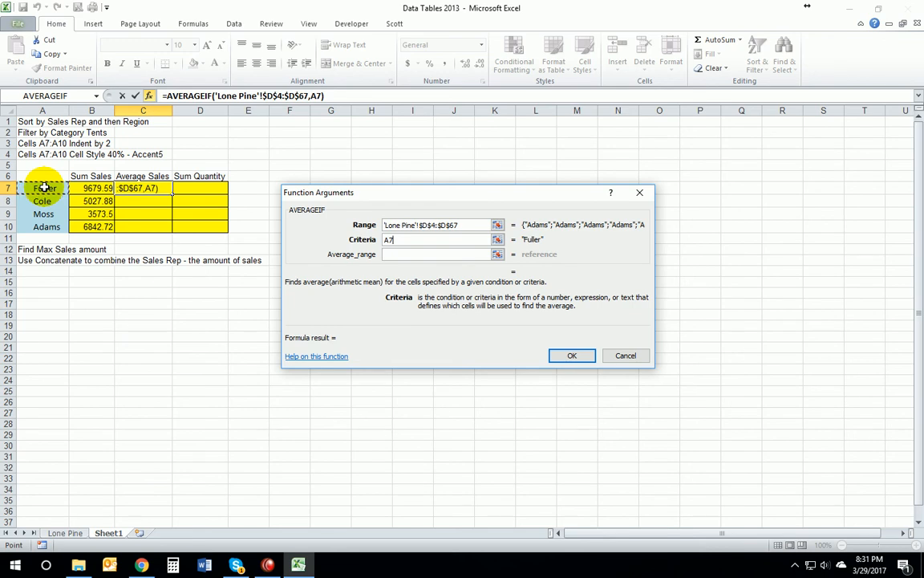
left_click(414, 239)
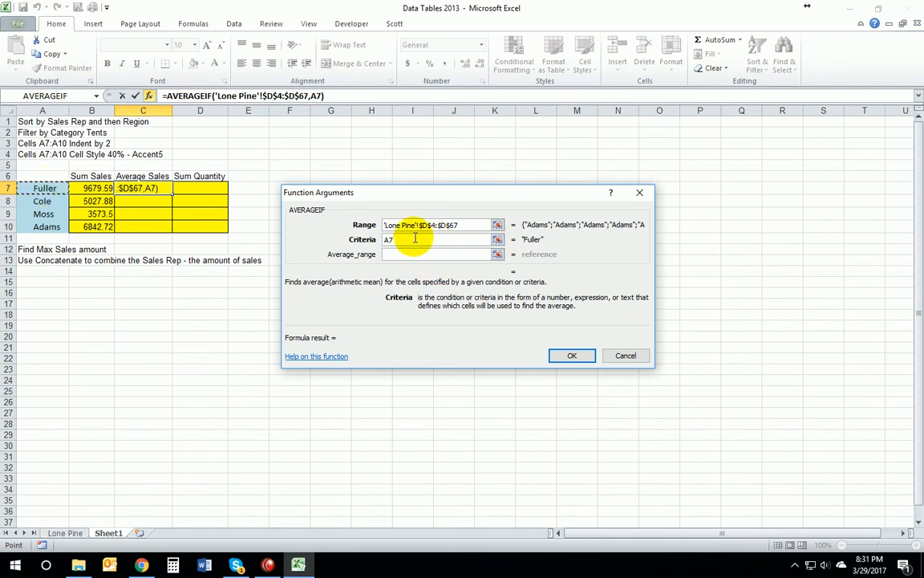
Set the AVERAGEIF average range to the Lone Pine sale amounts with absolute references, 'Lone Pine'!$J$4:$J$67
left_click(406, 255)
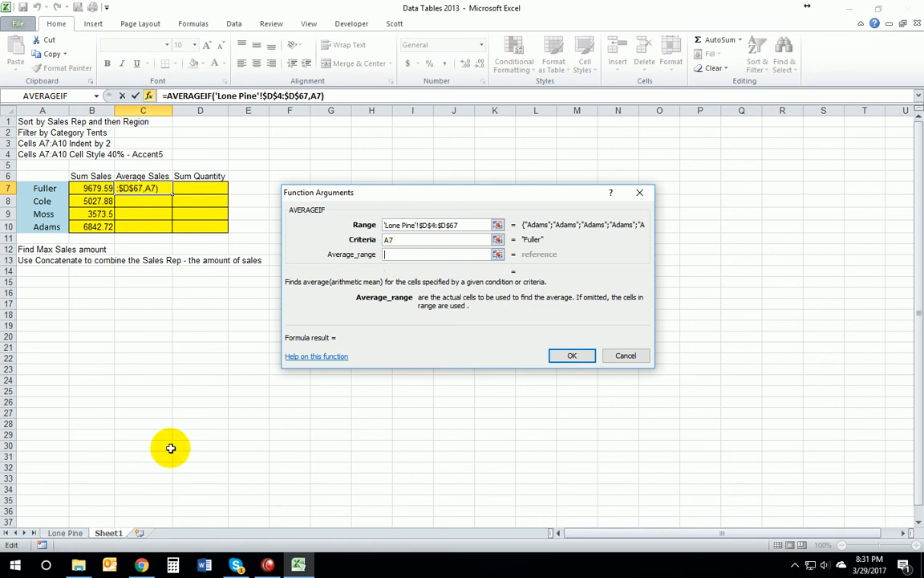
left_click(66, 532)
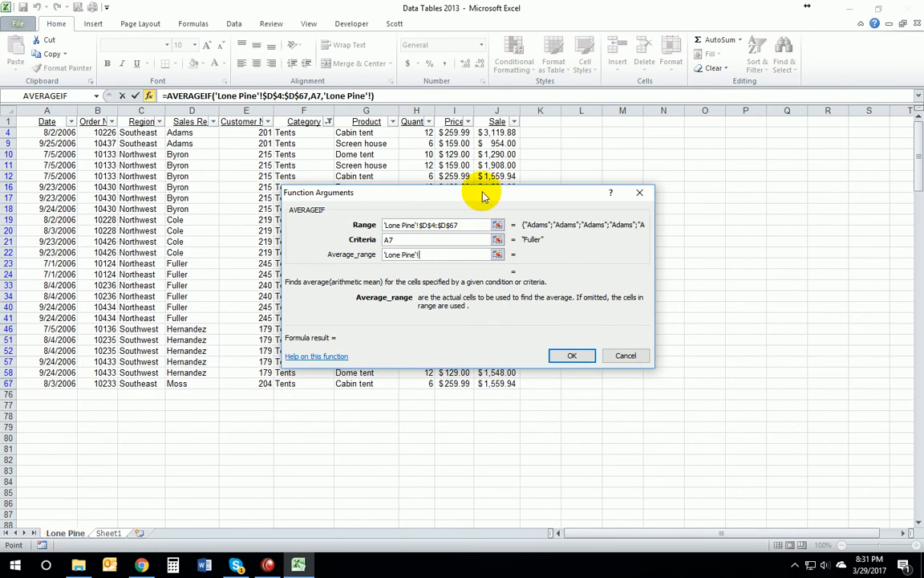
left_click_drag(480, 199, 258, 186)
left_click_drag(500, 133, 497, 378)
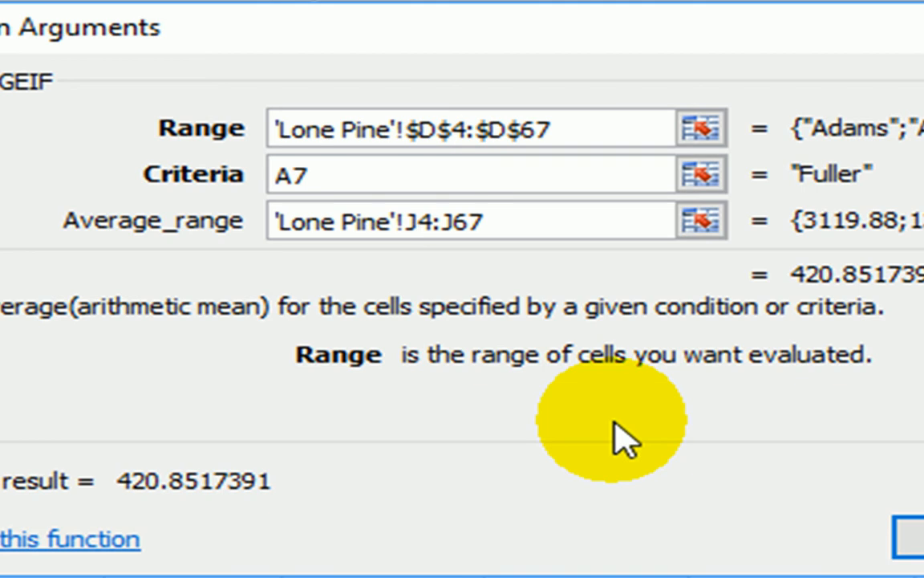
key("F4")
left_click(486, 222)
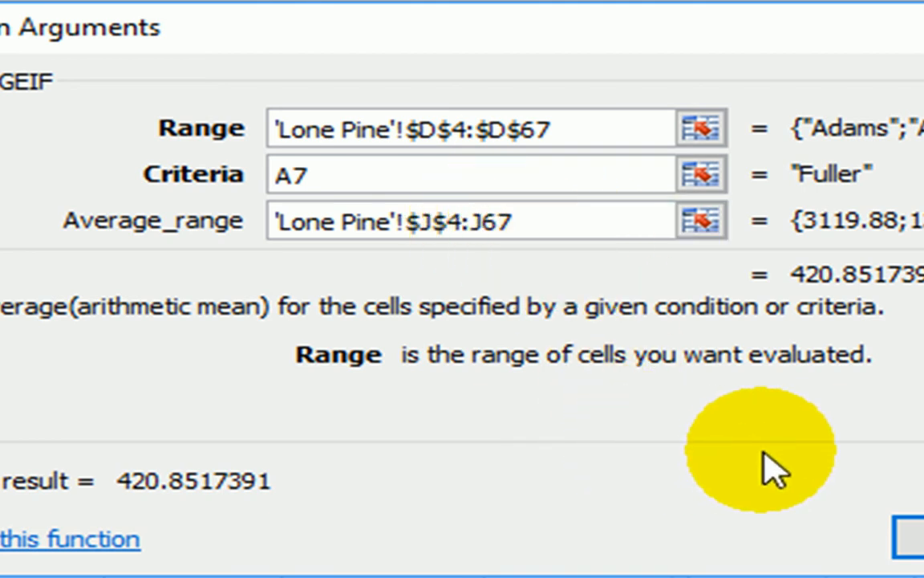
key("F4")
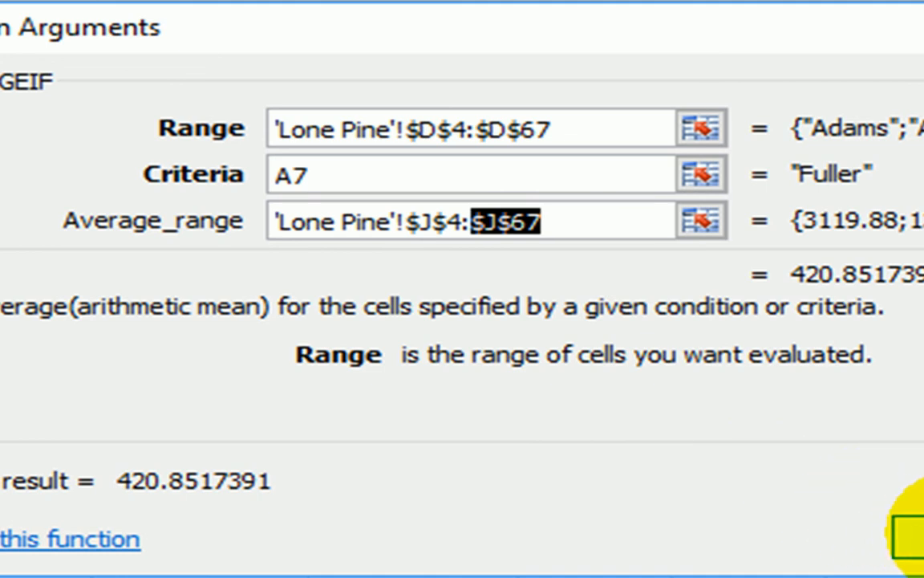
Accept the AVERAGEIF formula and fill it down from C7 to C10, checking the copied cells
left_click(913, 530)
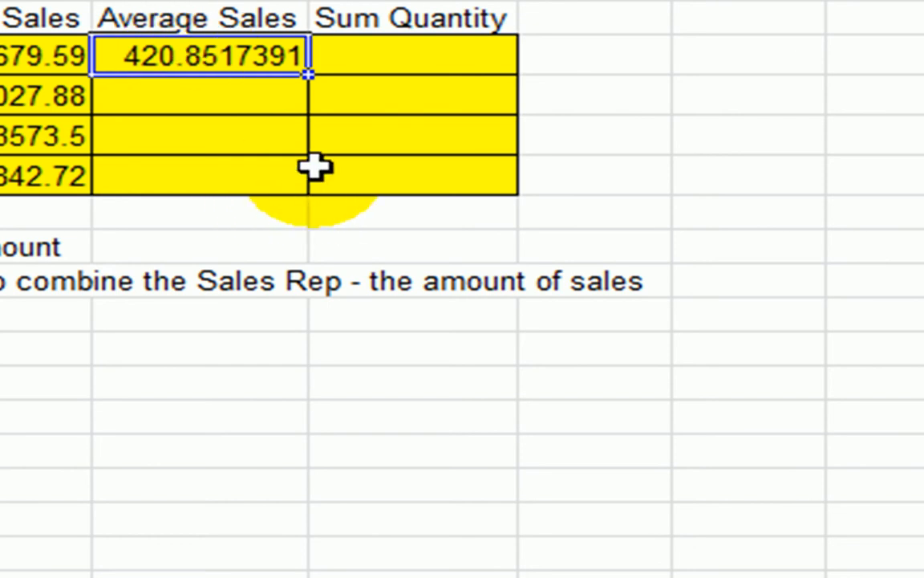
left_click_drag(307, 70, 309, 202)
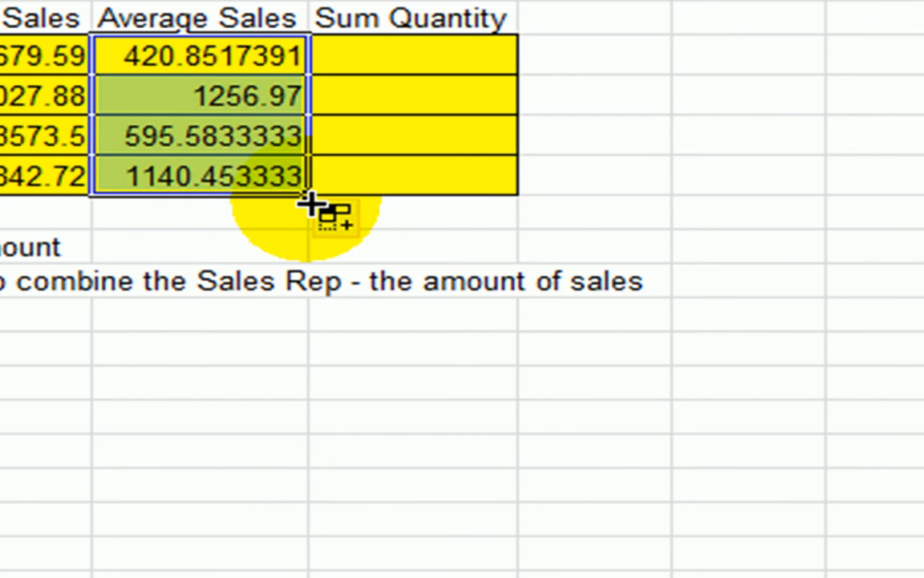
left_click(230, 92)
left_click(217, 136)
left_click(214, 180)
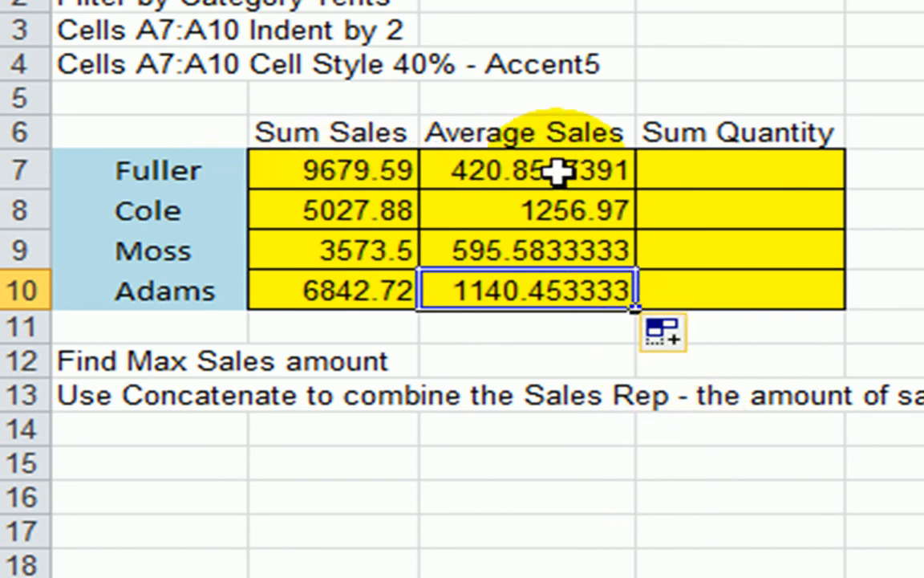
Compare the Sum Sales and Average Sales values for the sales reps in rows 7 and 8
left_click(330, 179)
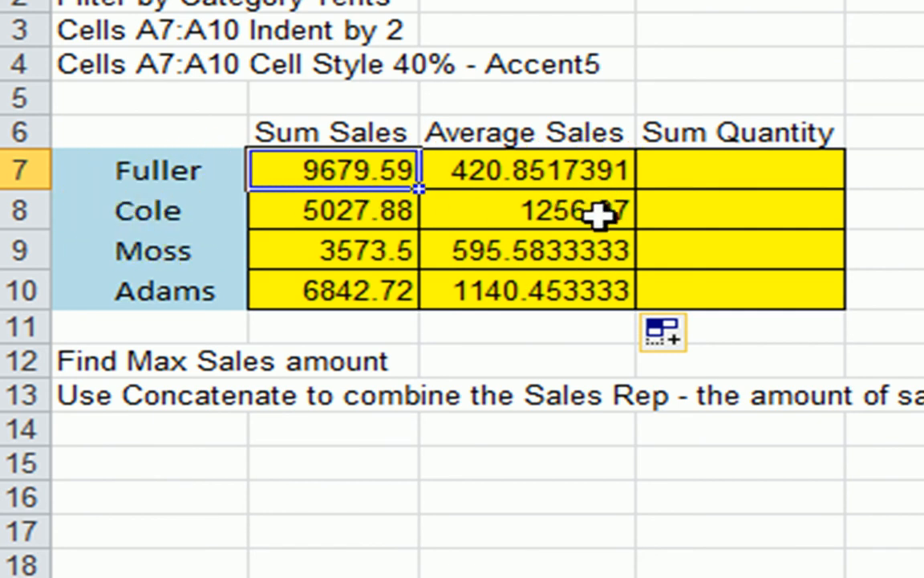
left_click(321, 209)
left_click(505, 206)
left_click(353, 210)
left_click(497, 208)
left_click(331, 209)
left_click(537, 209)
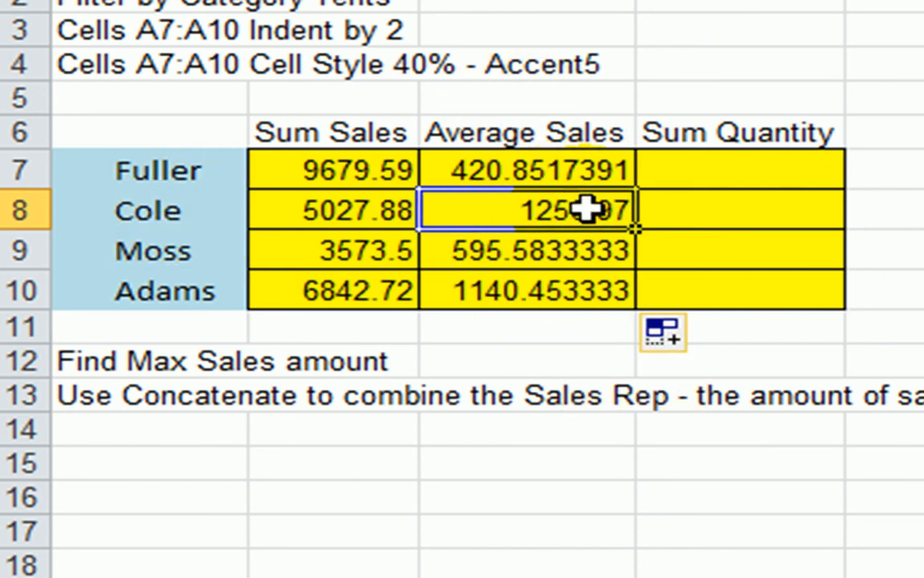
left_click(147, 210)
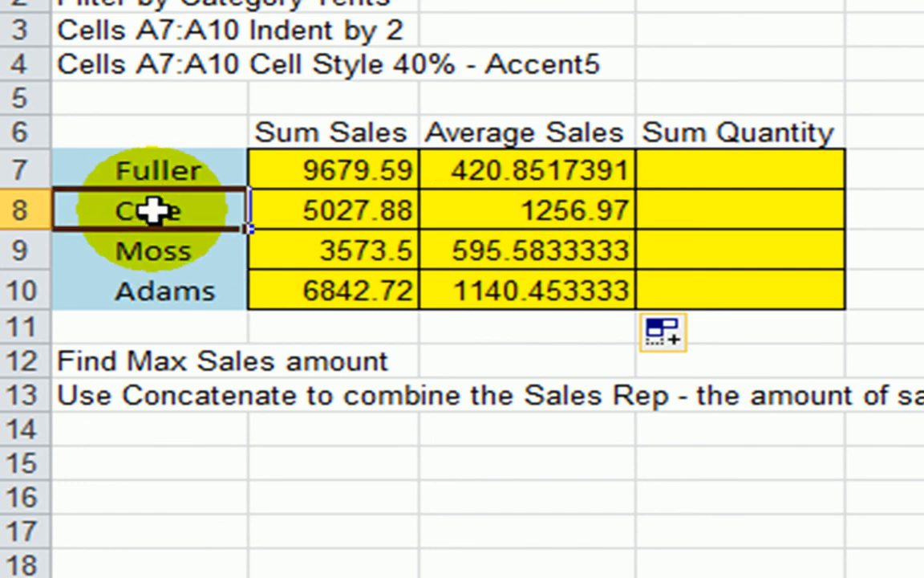
left_click(566, 207)
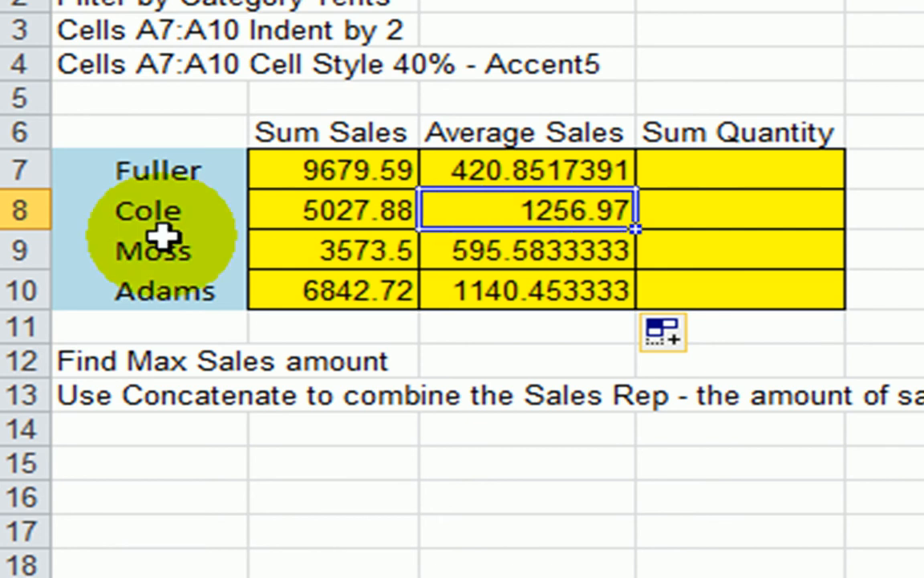
left_click(113, 211)
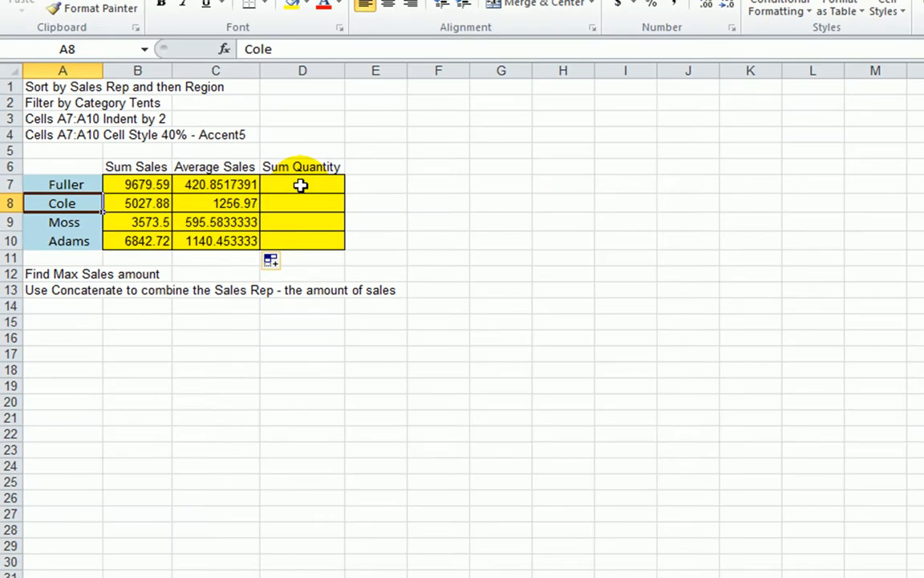
Review the remaining Sum Quantity column and the Find Max Sales amount task at cells D7 and C12
left_click(736, 170)
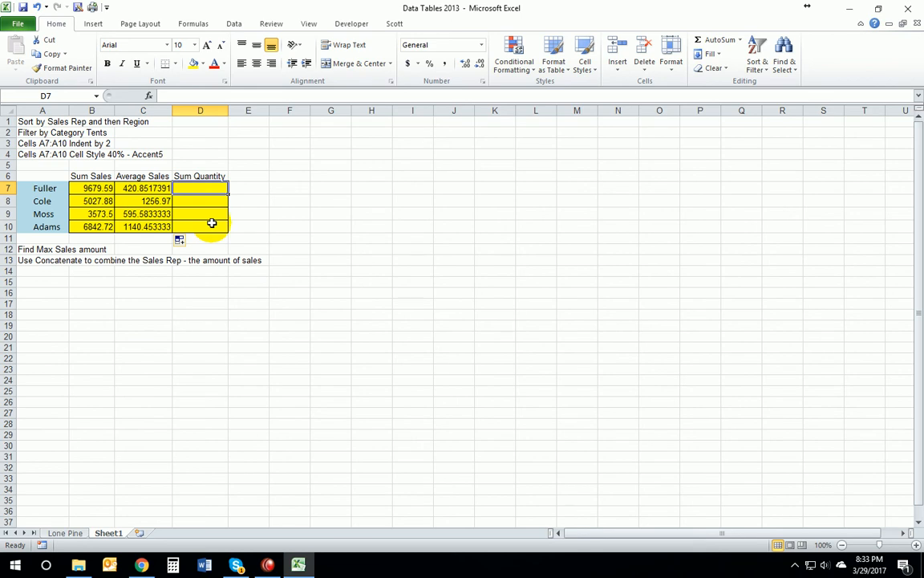
left_click(143, 250)
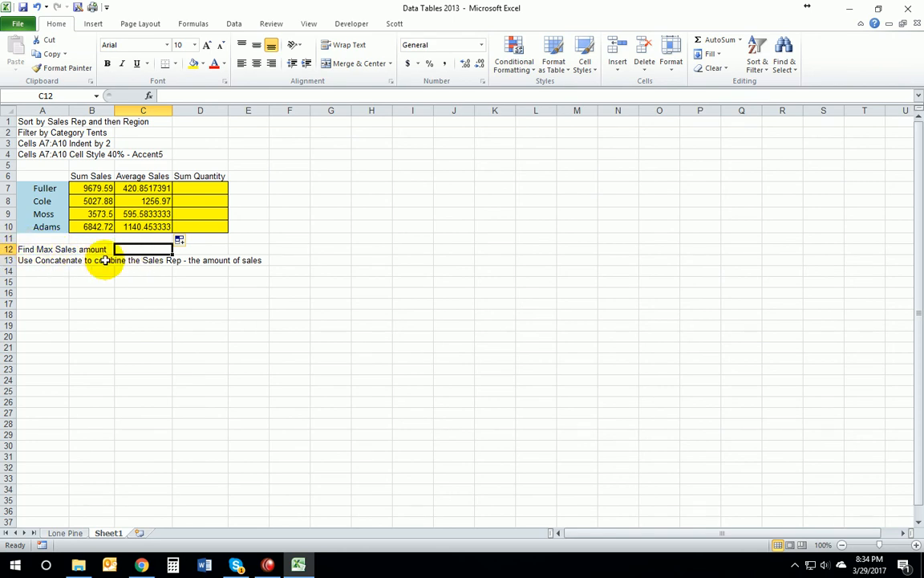
Calculate the maximum sales amount in C12 with the MAX function over the Lone Pine sale amounts, 'Lone Pine'!J4:J67
left_click(59, 533)
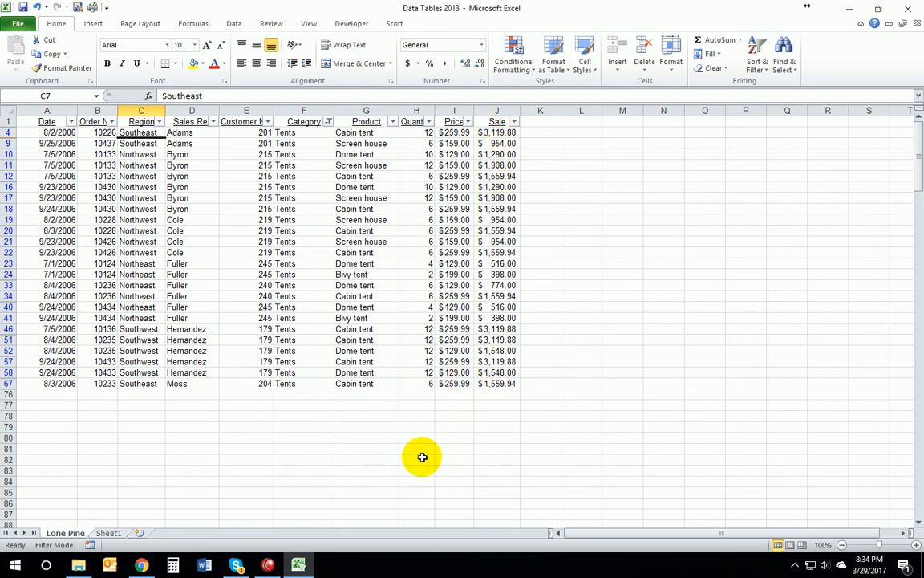
left_click(112, 534)
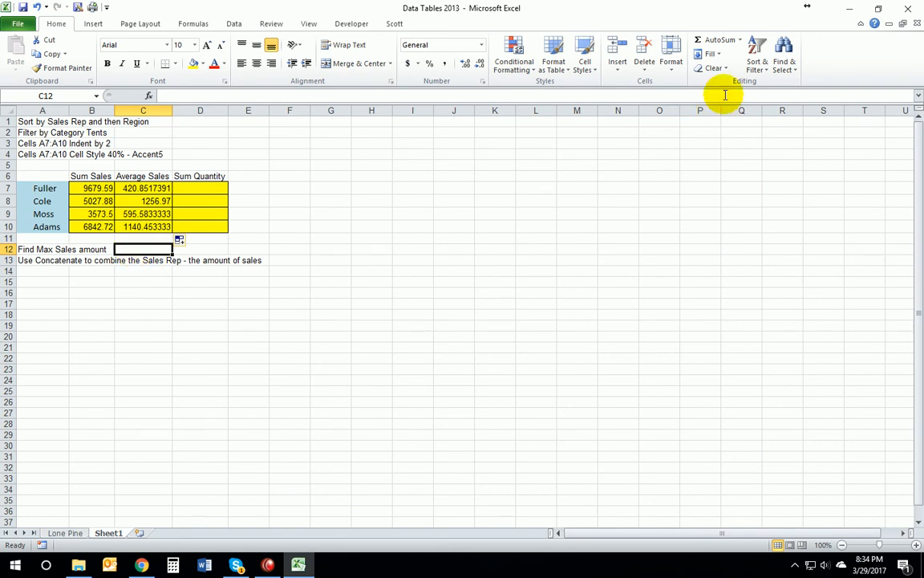
left_click(741, 40)
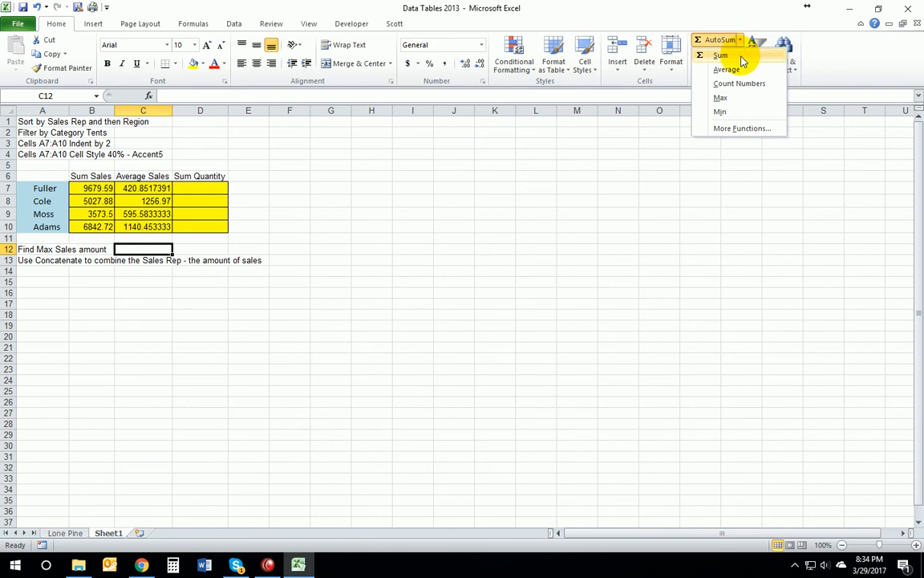
left_click(721, 97)
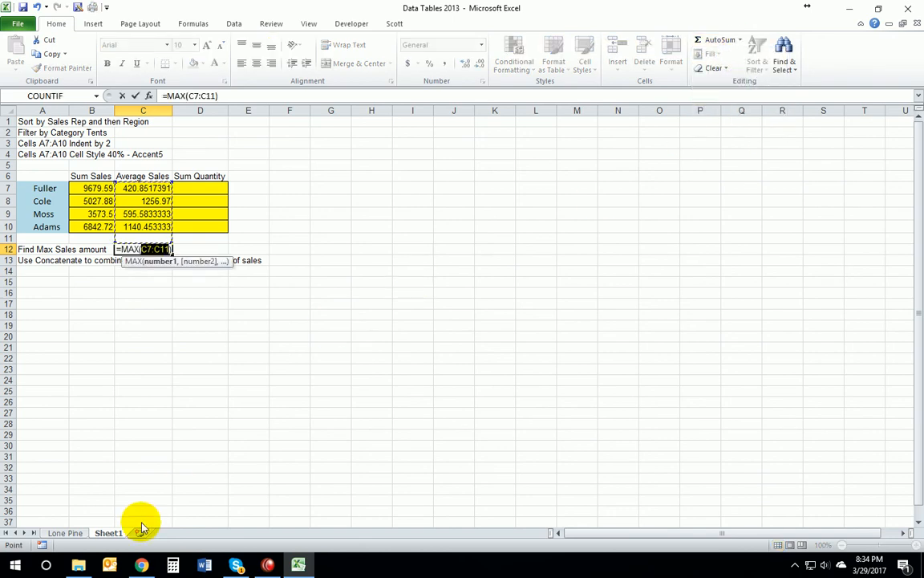
left_click(64, 533)
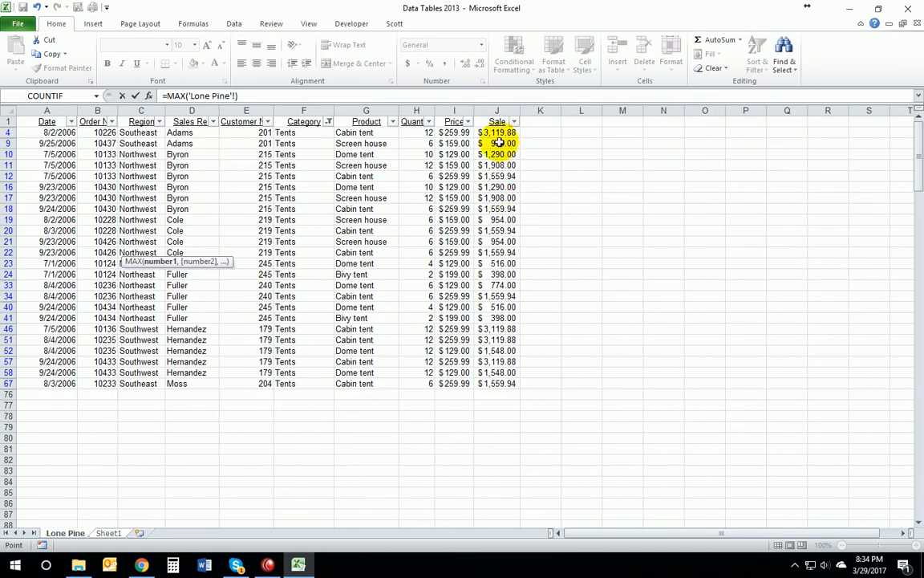
left_click_drag(496, 133, 497, 382)
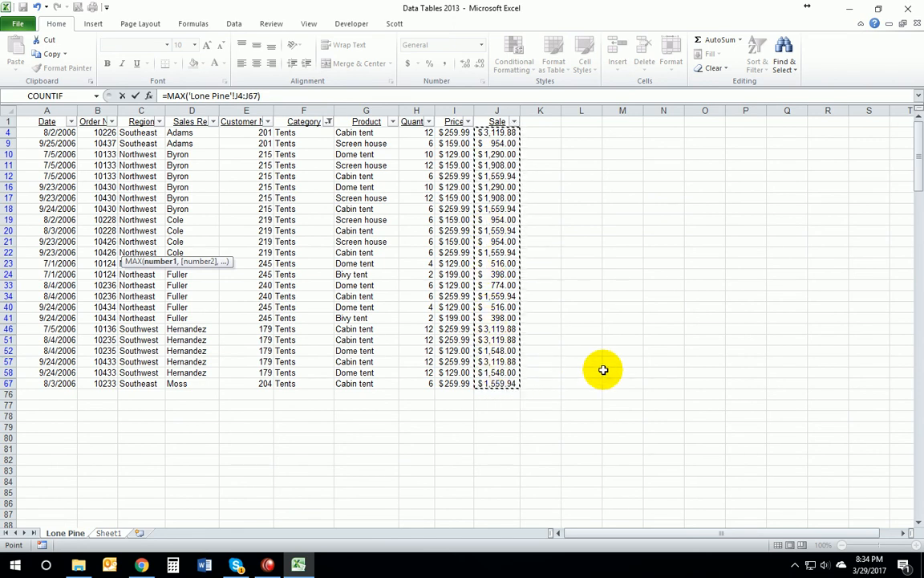
key("Return")
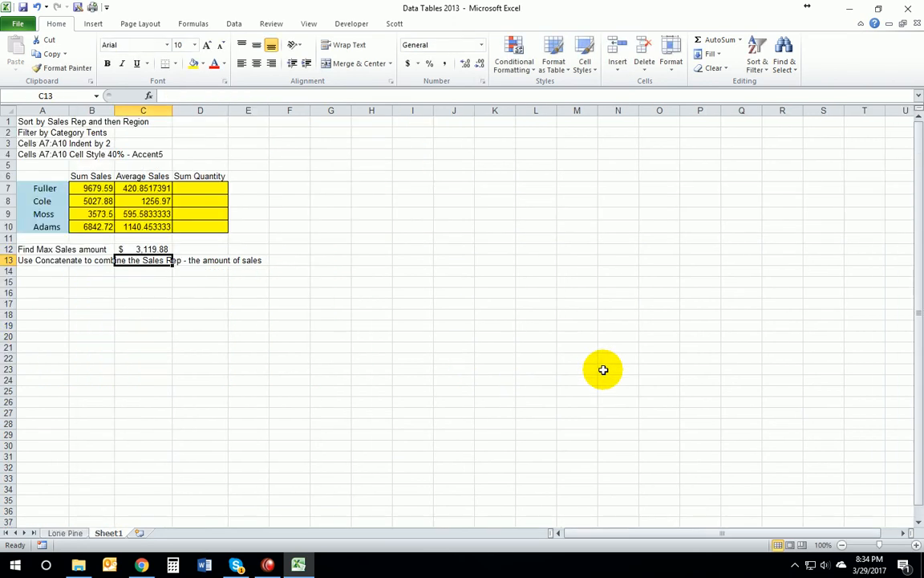
Check the C12 maximum against the matching sale amounts and sales reps on the Lone Pine sheet, such as rows 4 and 46
left_click(140, 248)
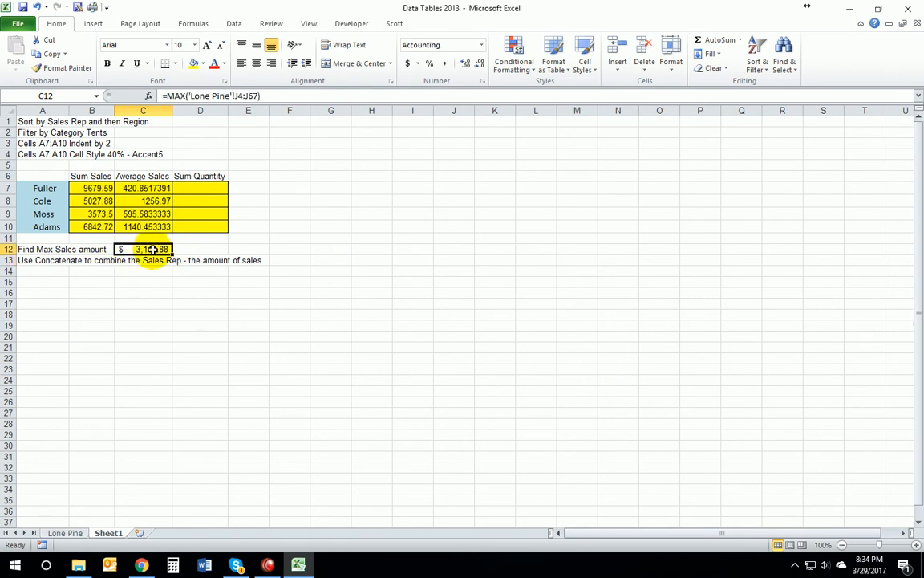
left_click(68, 534)
left_click(504, 132)
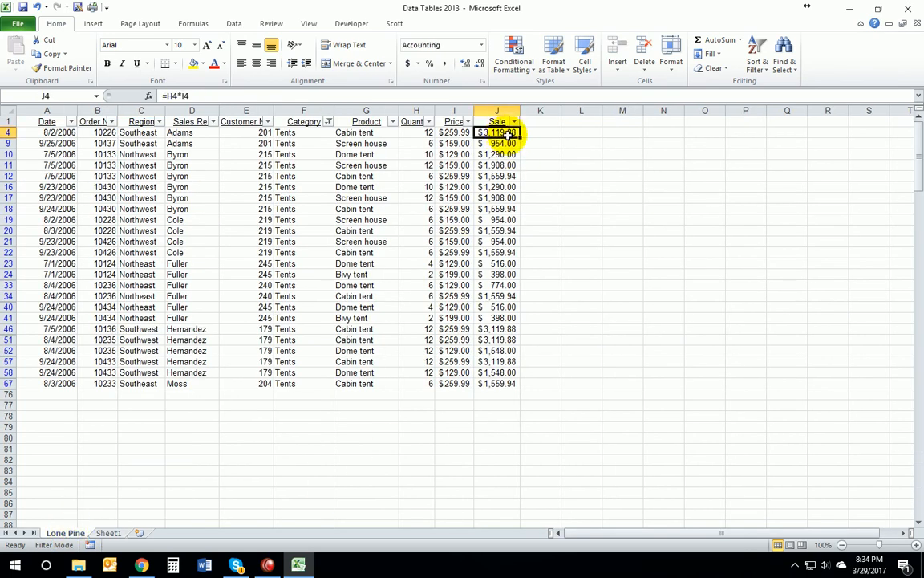
left_click(507, 330)
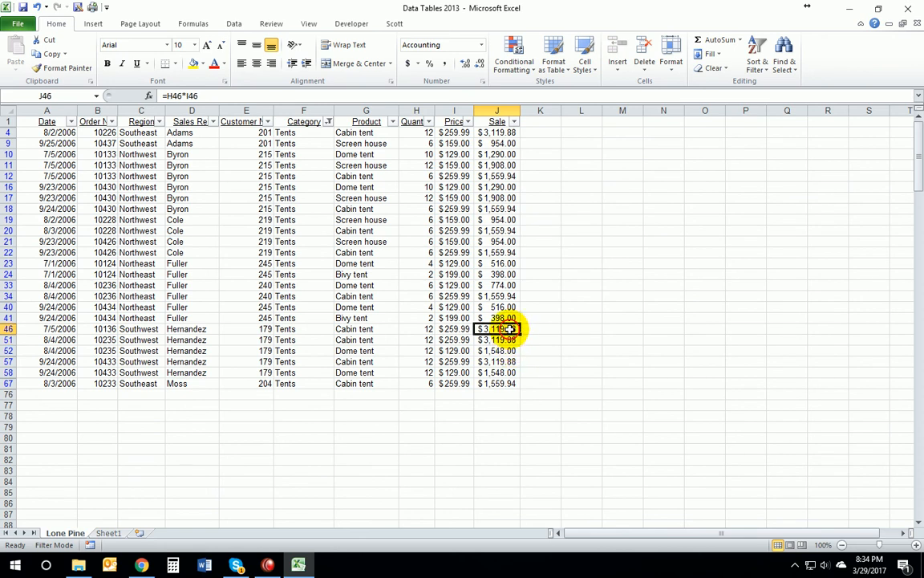
left_click(506, 133)
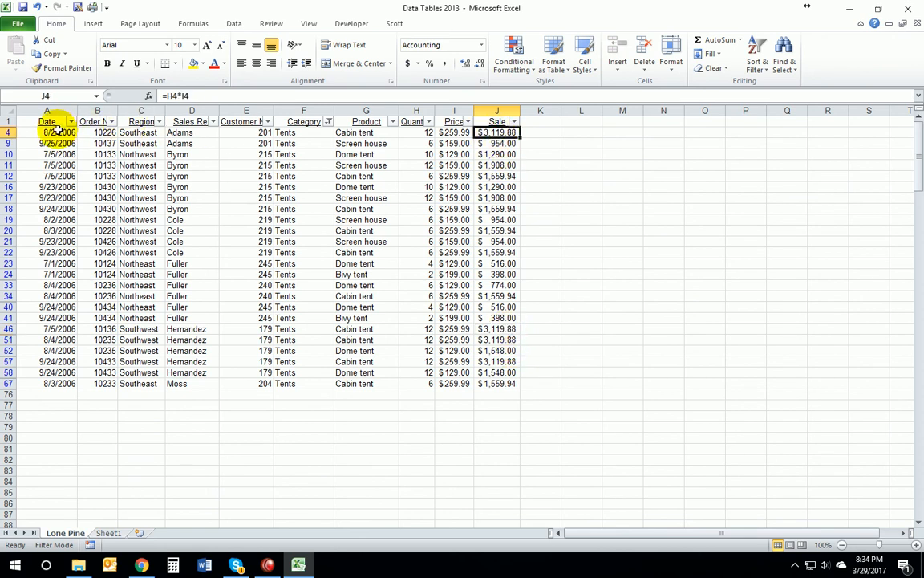
left_click(174, 134)
left_click(481, 133)
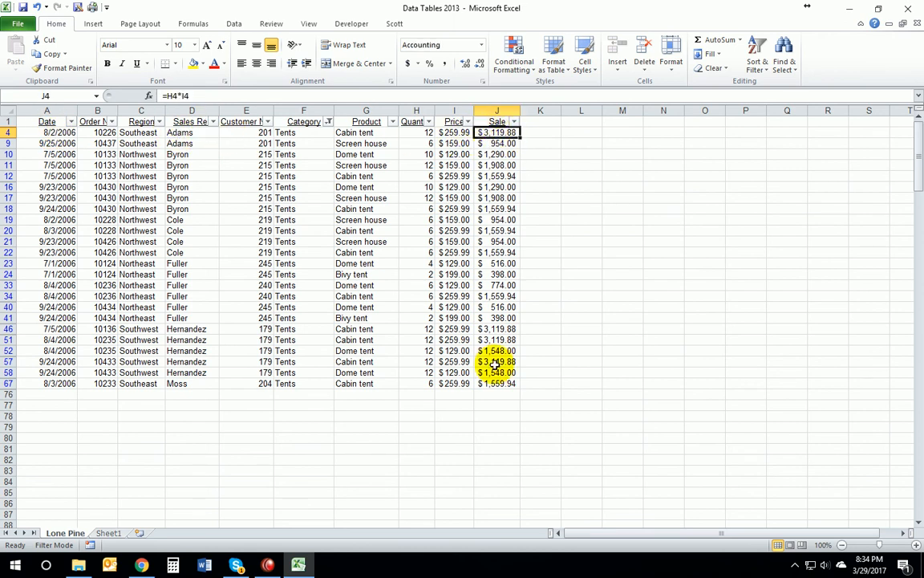
left_click(110, 534)
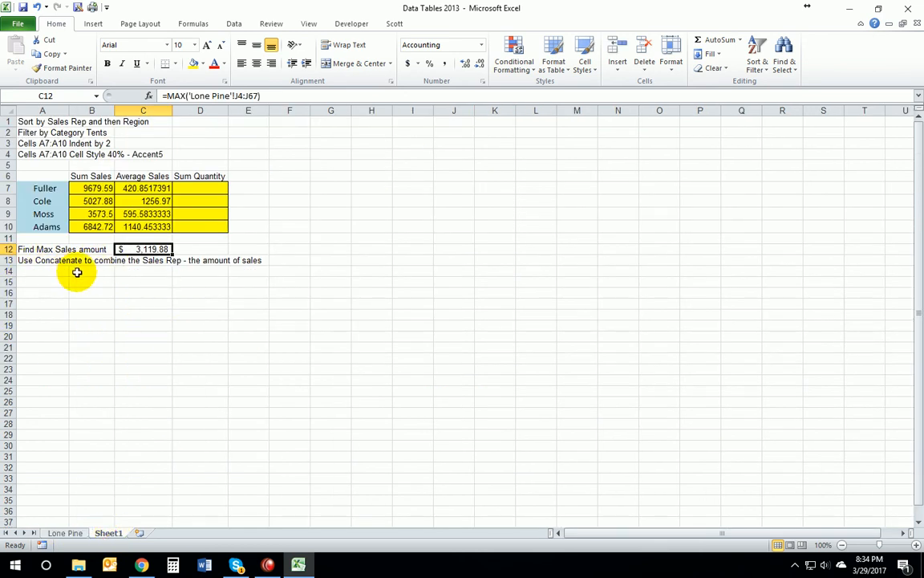
Review the concatenation task and locate its source cells on the Lone Pine sheet, sales rep D4 and sale amount J4
left_click(42, 271)
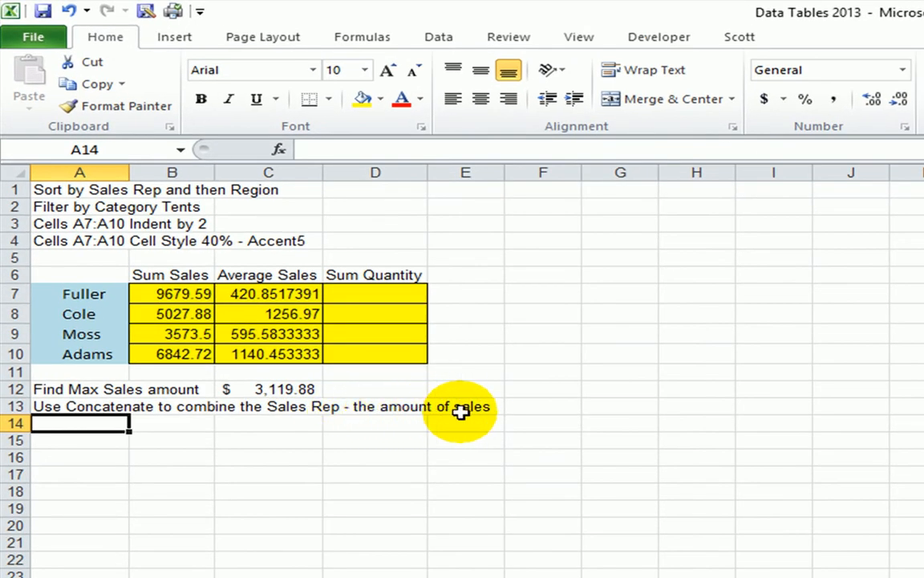
left_click(265, 389)
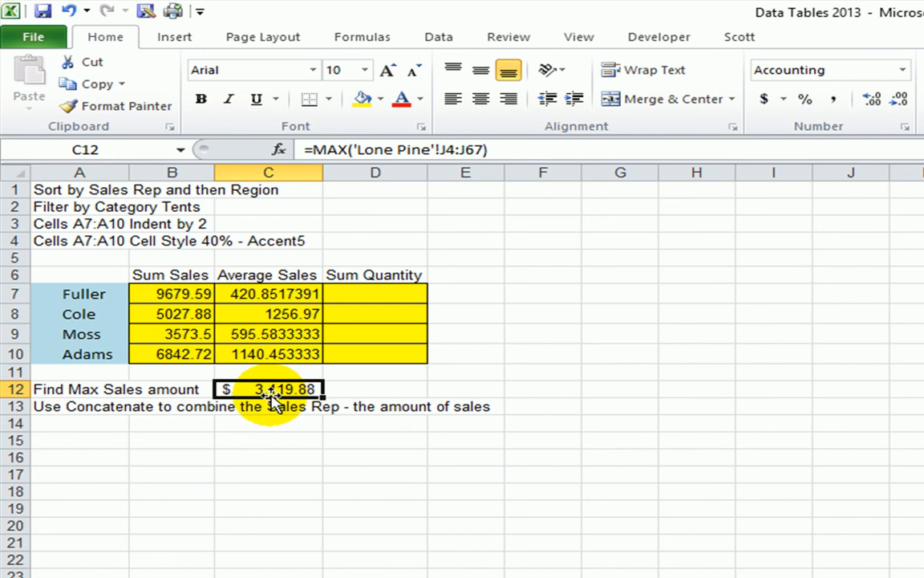
left_click(85, 427)
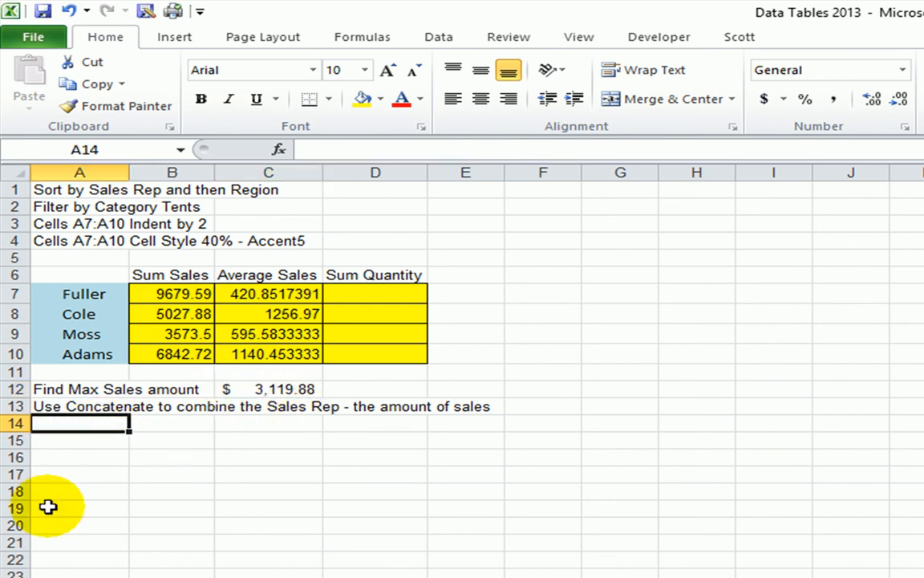
key("ctrl+Page_Up")
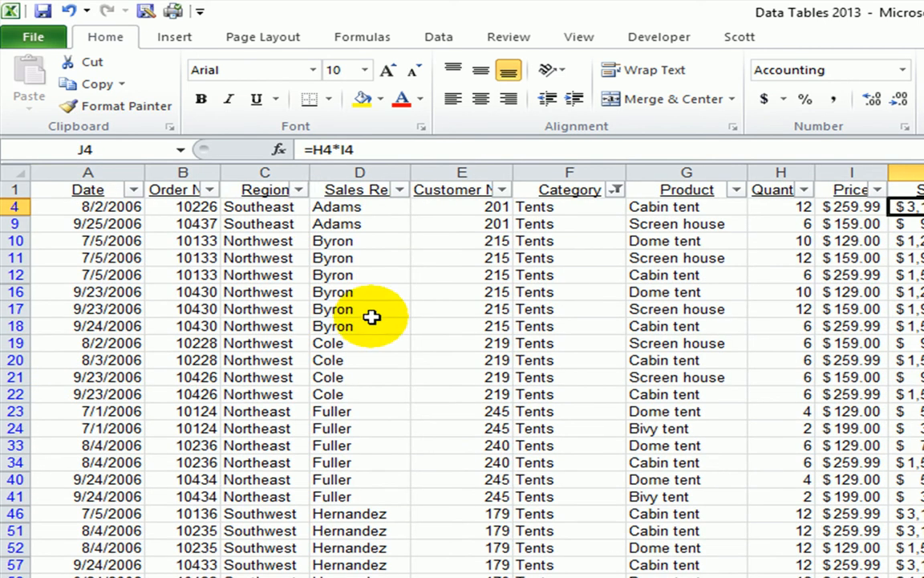
left_click(341, 207)
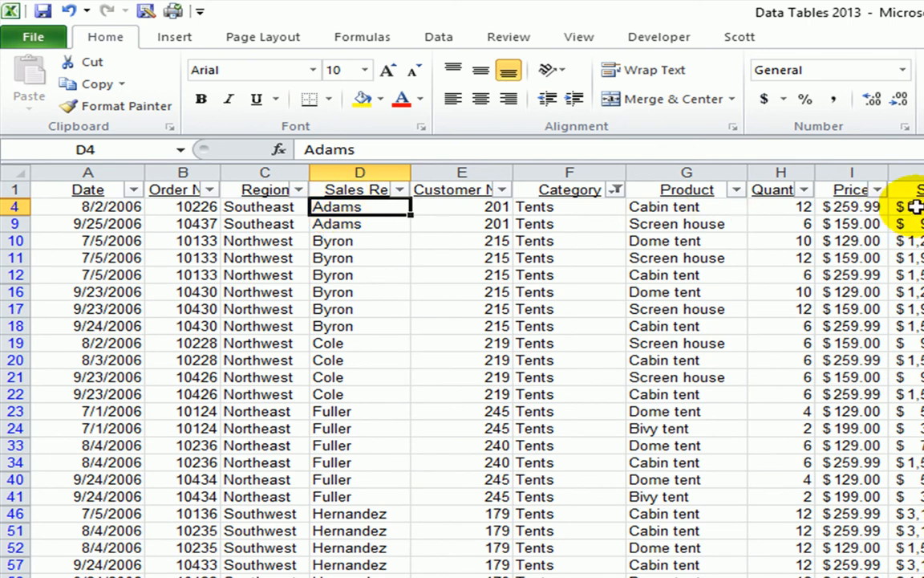
left_click(914, 207)
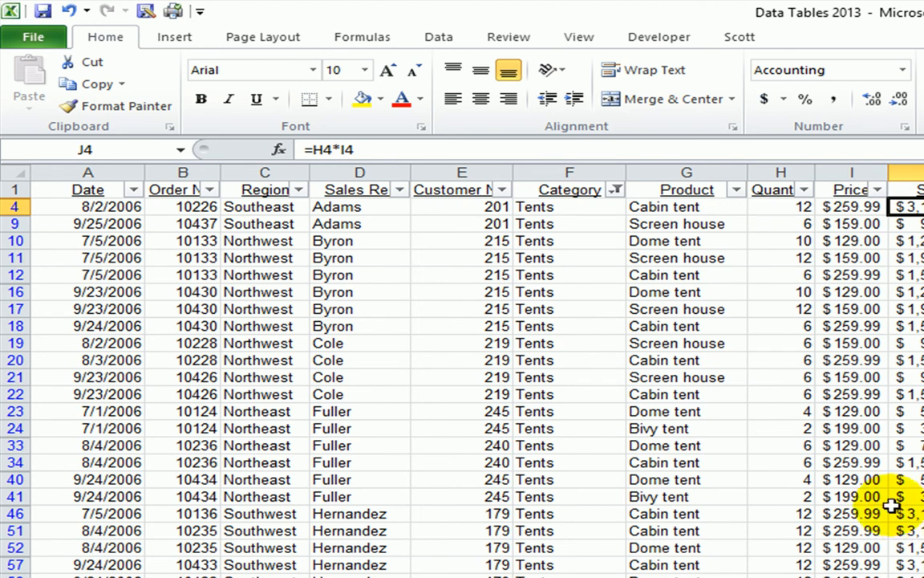
key("ctrl+Page_Up")
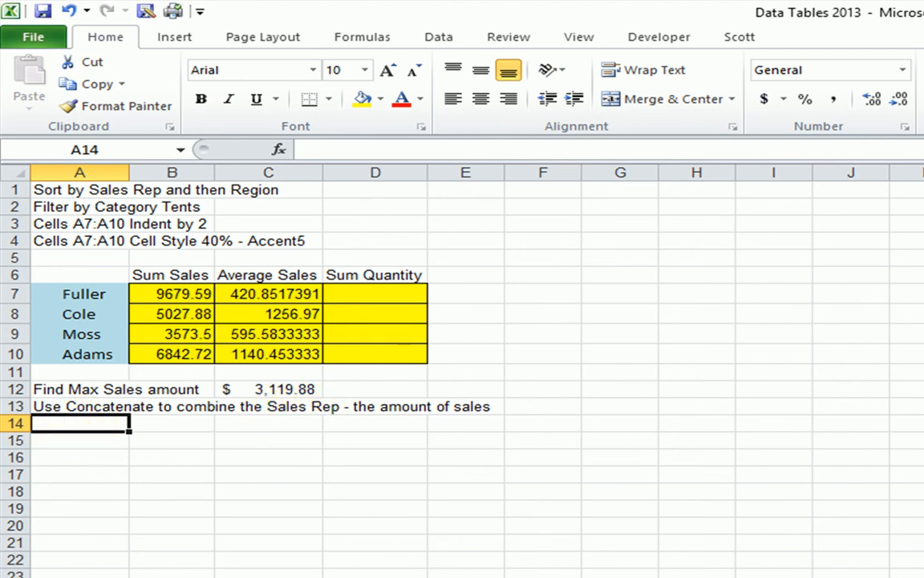
Insert the CONCATENATE function in cell A14 of Sheet1 and move its arguments dialog clear of the data
left_click(279, 149)
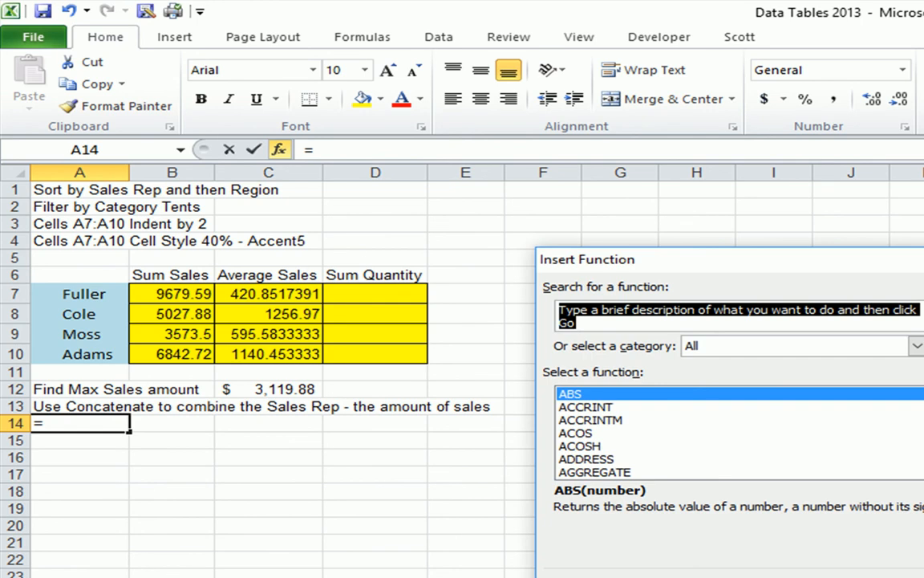
scroll(738, 433, "down", 5)
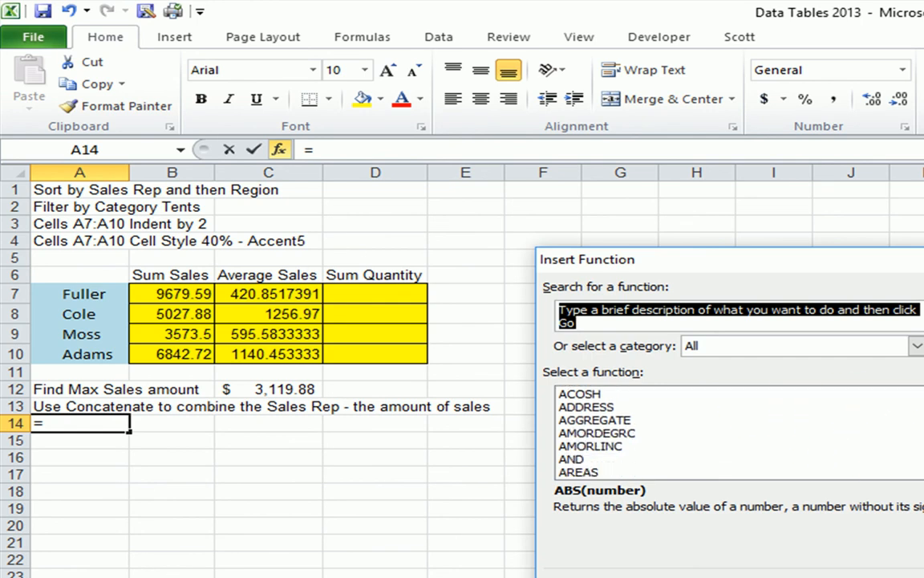
scroll(738, 433, "down", 8)
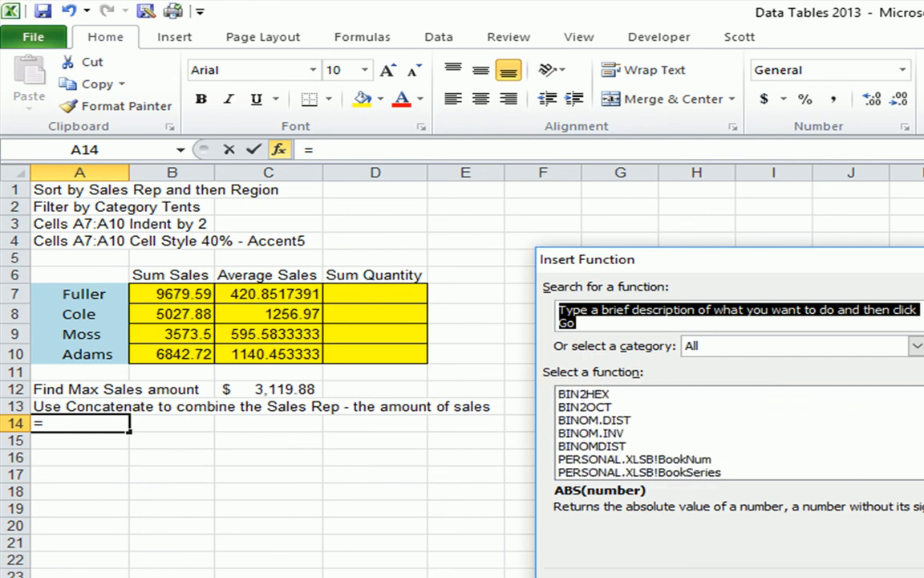
scroll(738, 433, "down", 5)
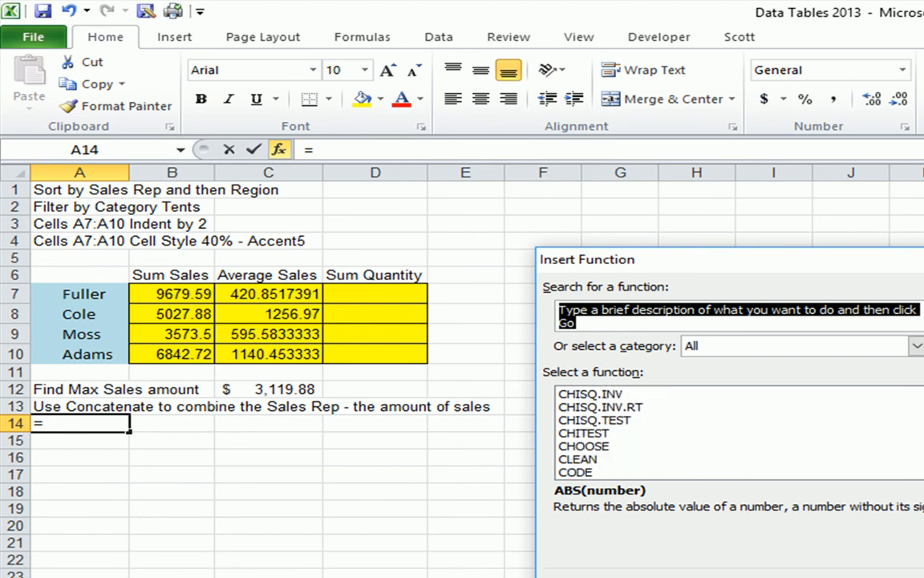
left_click(618, 458)
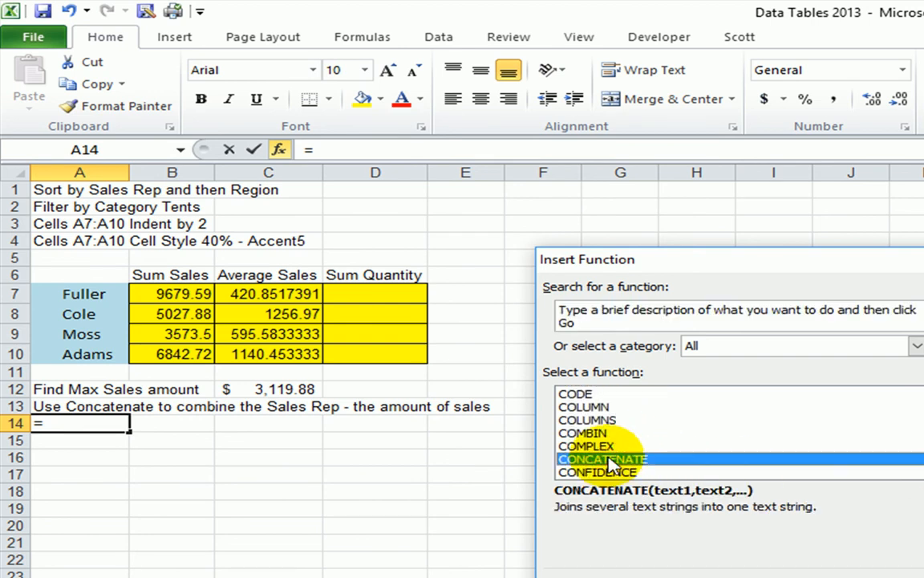
left_click(900, 572)
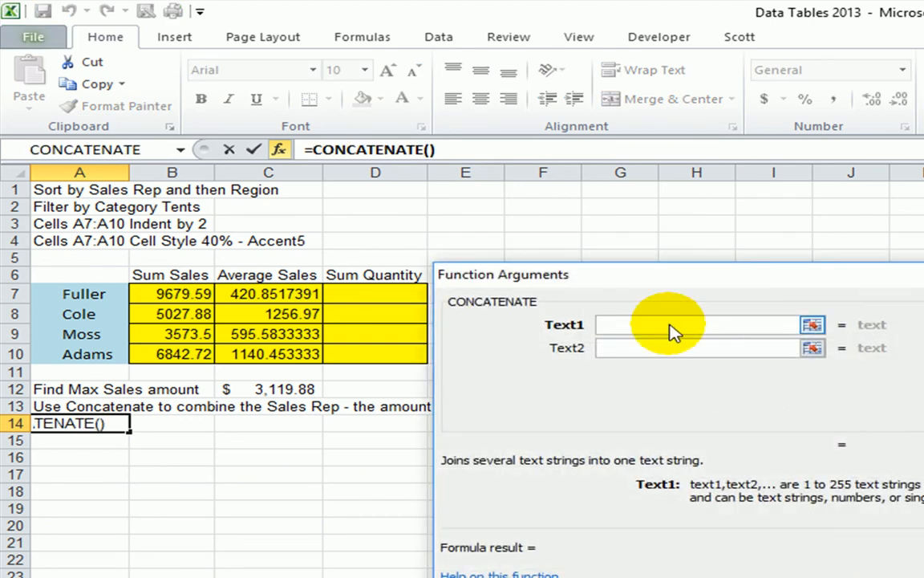
left_click_drag(669, 278, 922, 348)
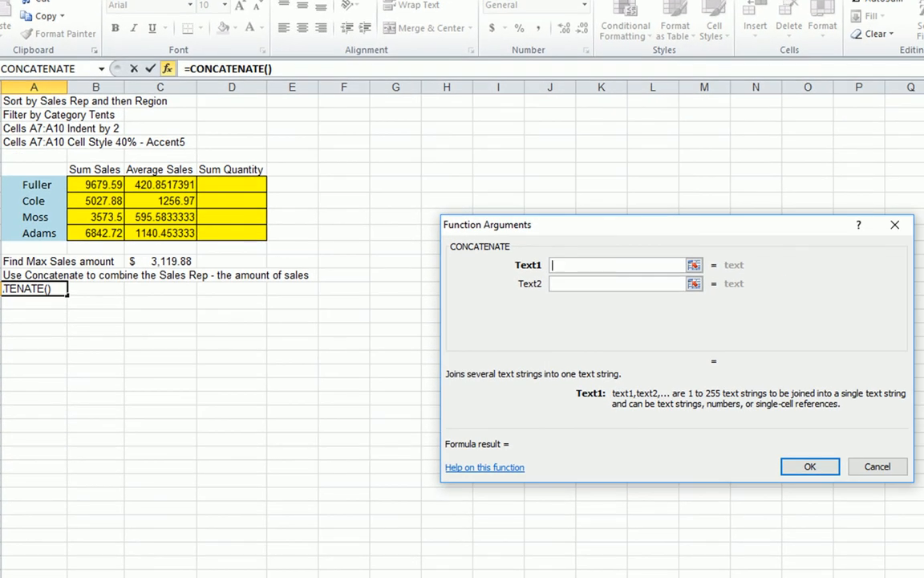
Set the first CONCATENATE text to the sales rep cell 'Lone Pine'!D4 and the second to a spaced hyphen, " - "
key("ctrl+Page_Down")
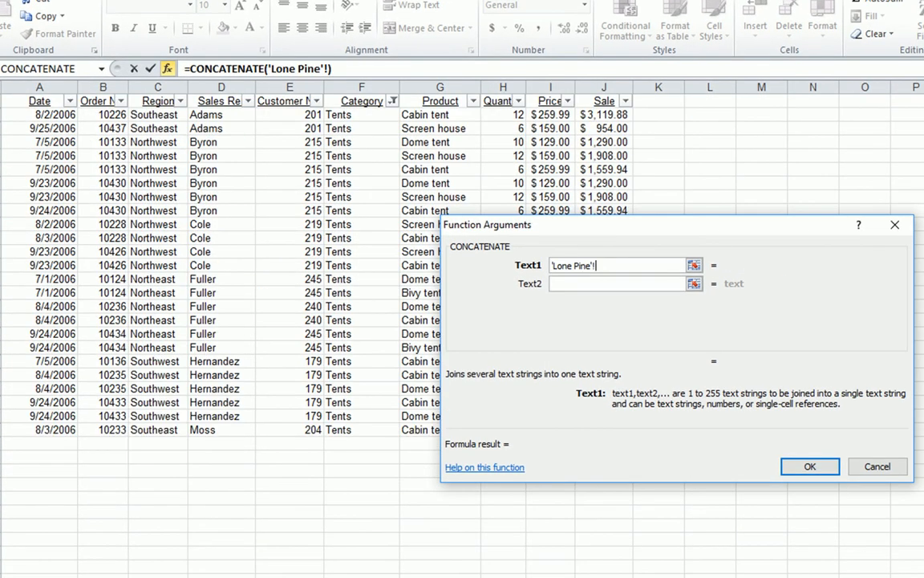
left_click(219, 117)
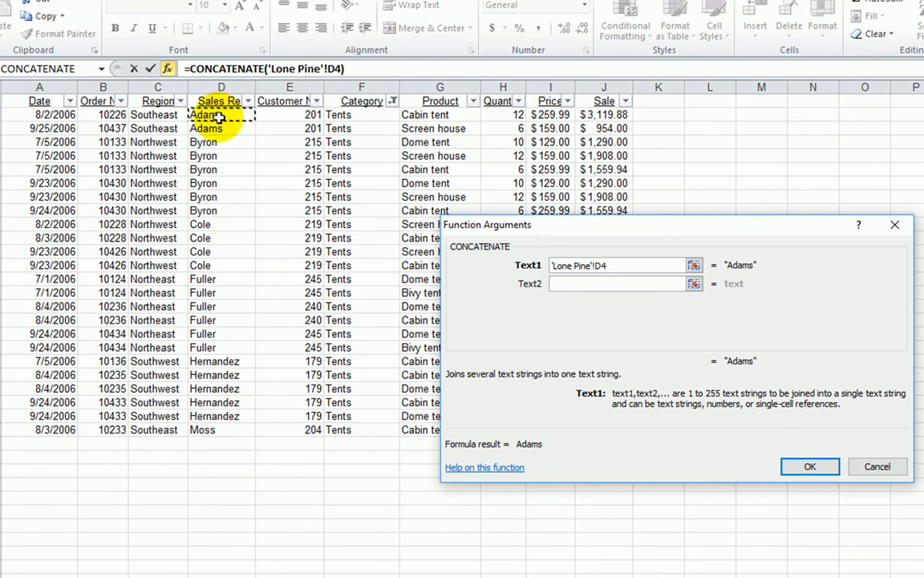
left_click(583, 284)
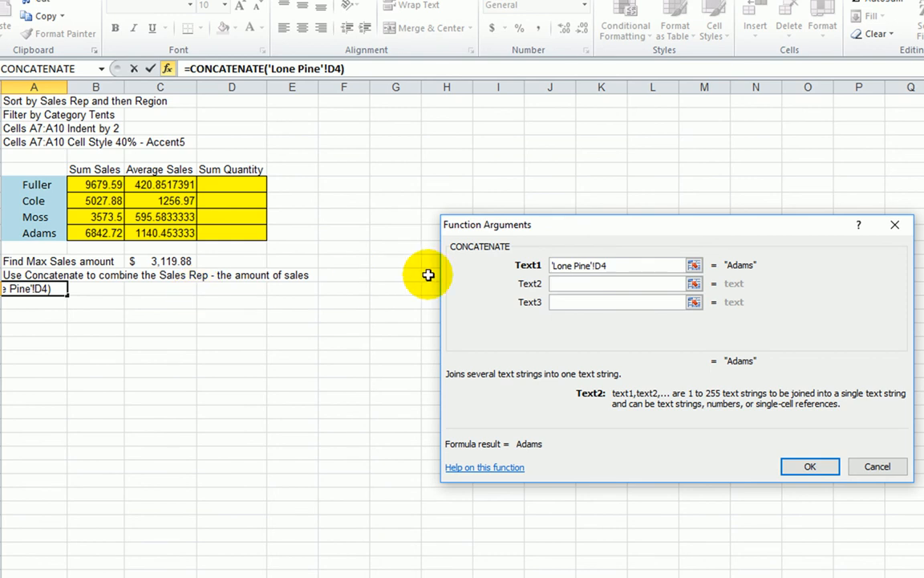
left_click(554, 286)
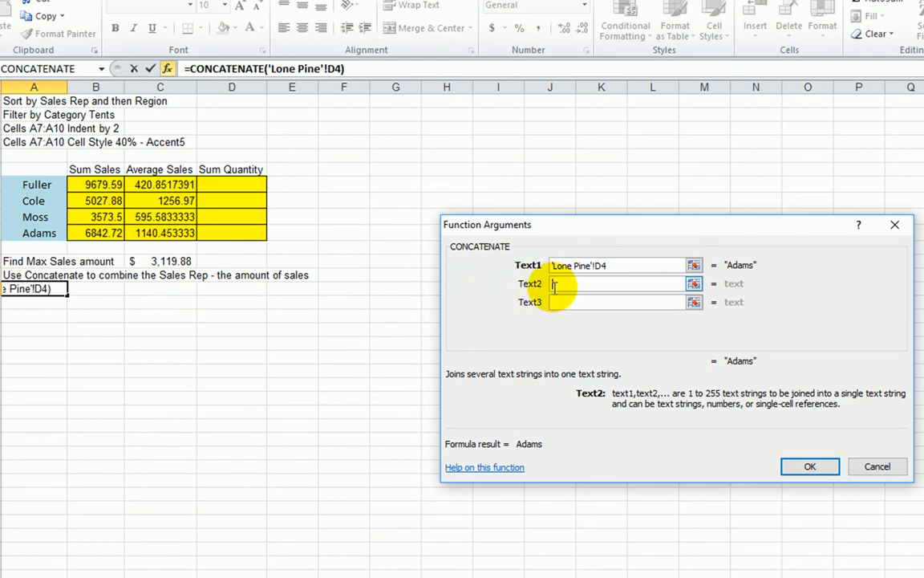
left_click(553, 295)
type("-")
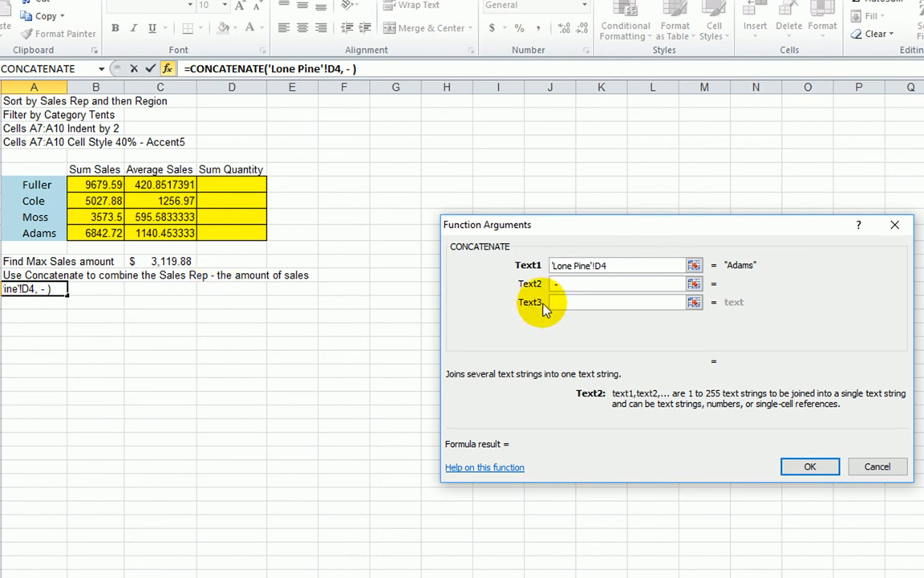
left_click(572, 303)
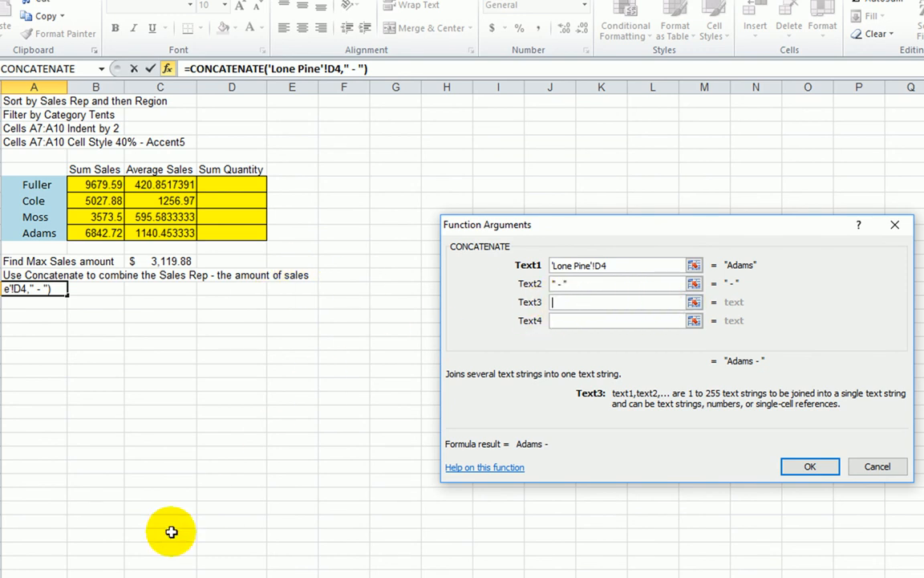
Set the third CONCATENATE text to the sale amount cell 'Lone Pine'!J4 and accept the formula in A14
left_click(72, 571)
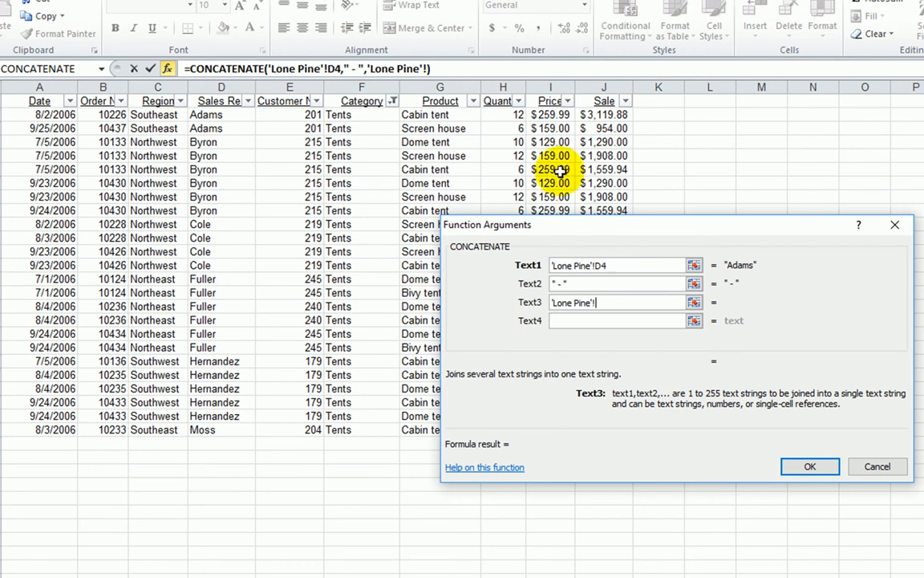
left_click(602, 115)
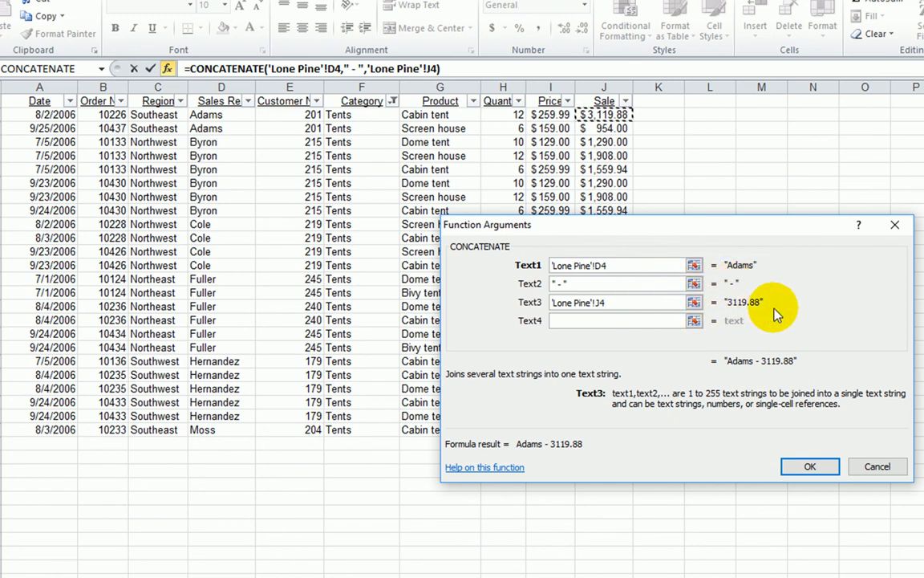
left_click(810, 466)
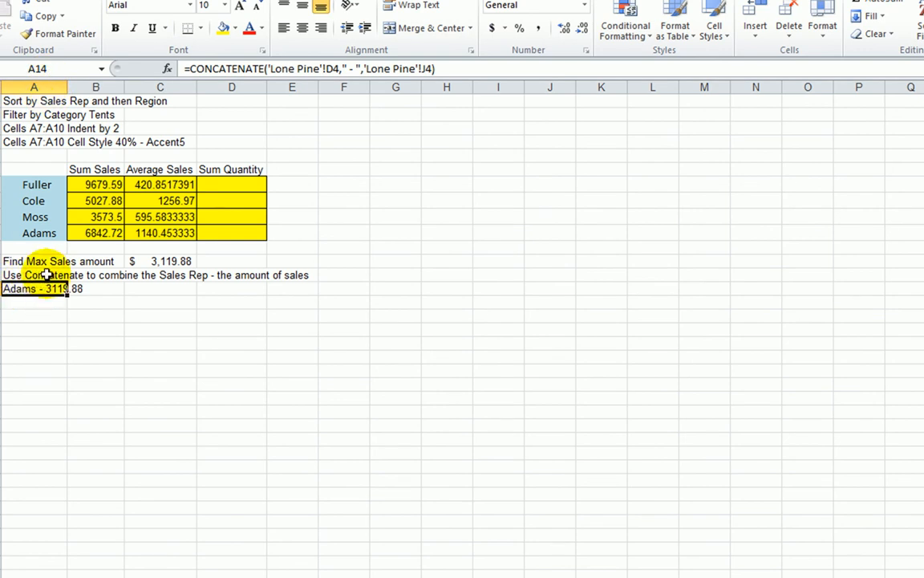
left_click(157, 332)
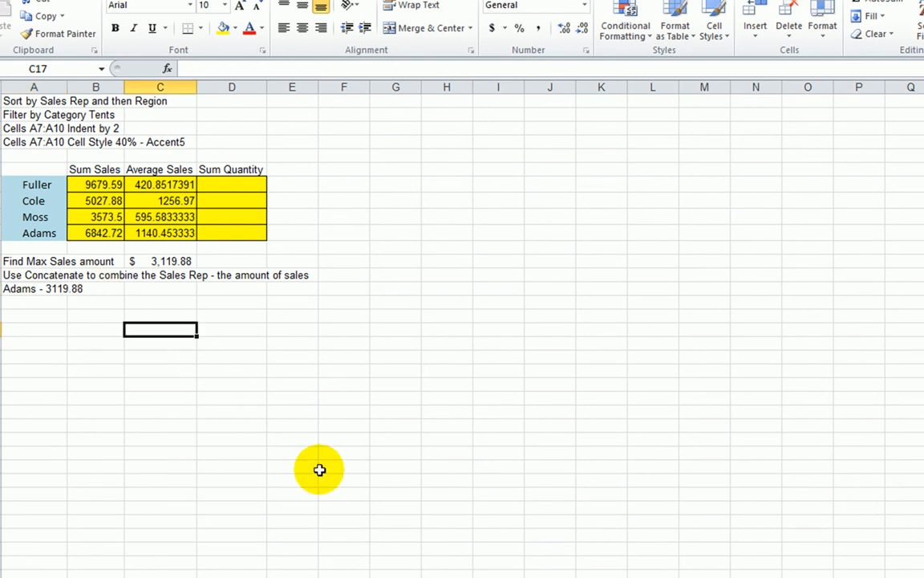